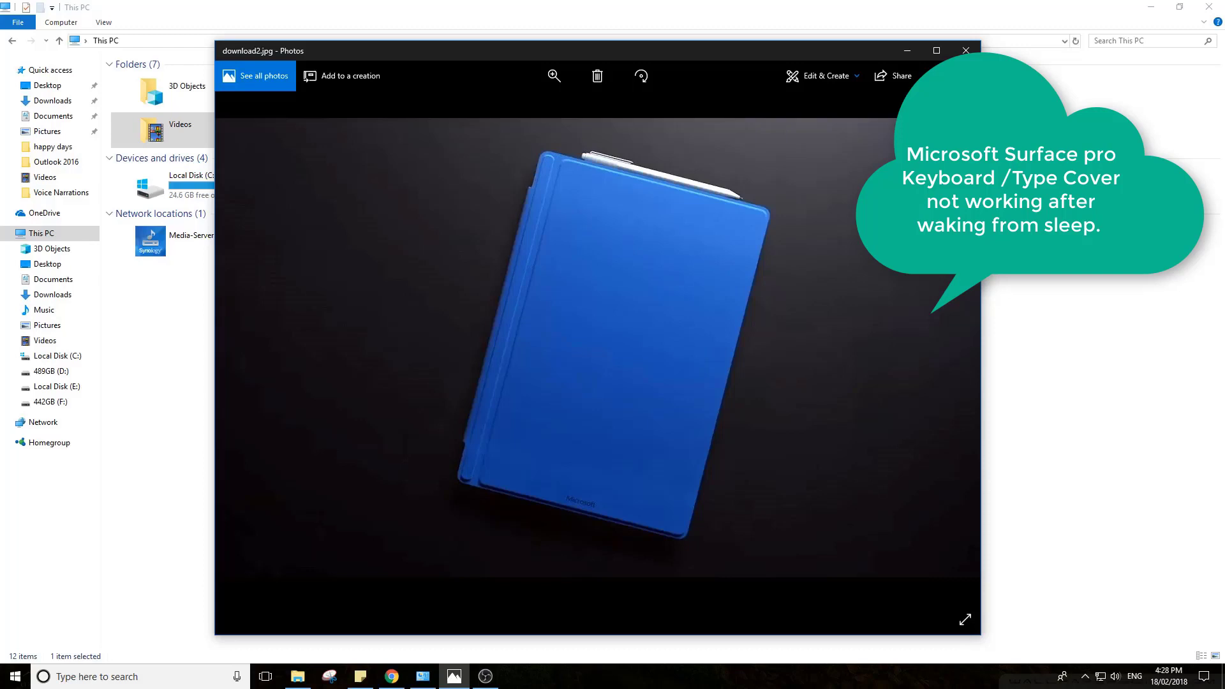
Move Photos from download2.jpg to download.jpg, the Surface Pro with its Type Cover attached
key("Left")
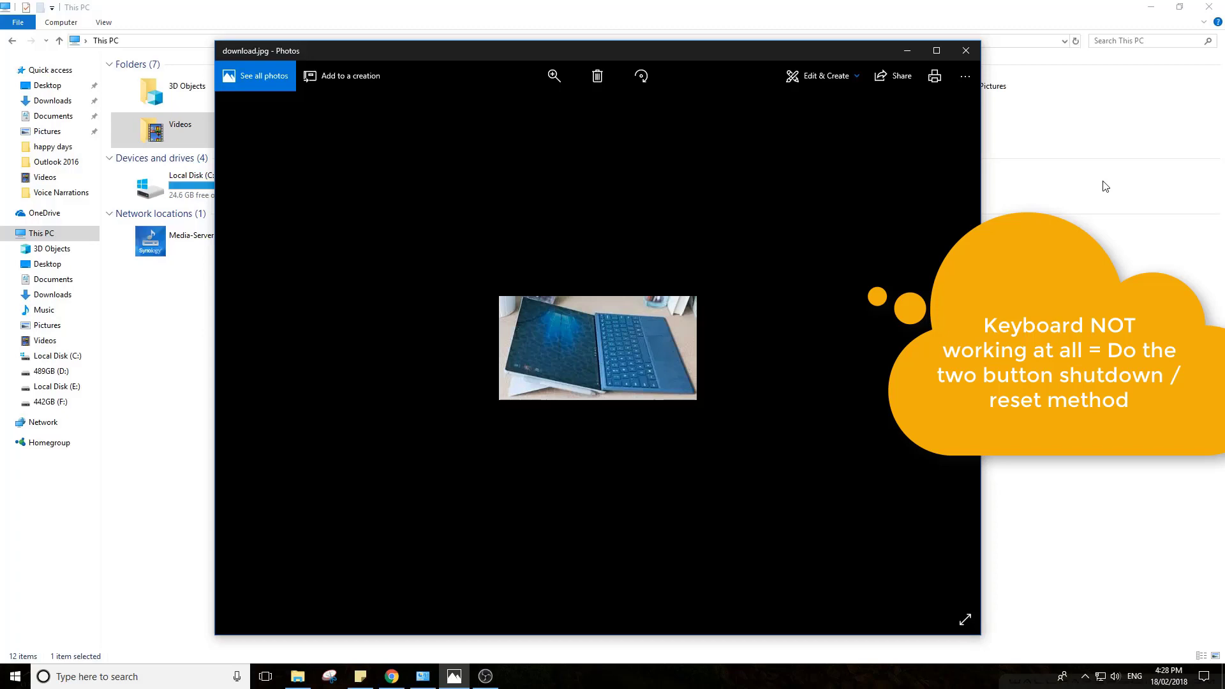
Page through the UEFI entry diagram, the UEFI Devices screen and the Surface logo images
key("Right")
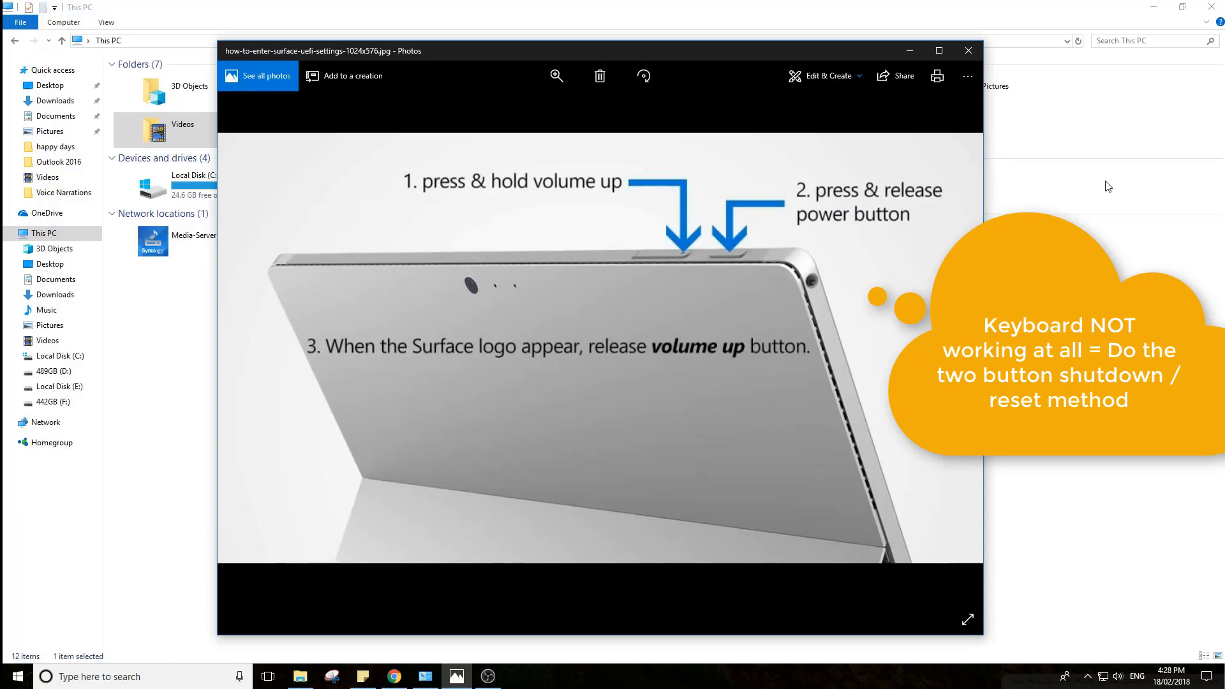
key("Right")
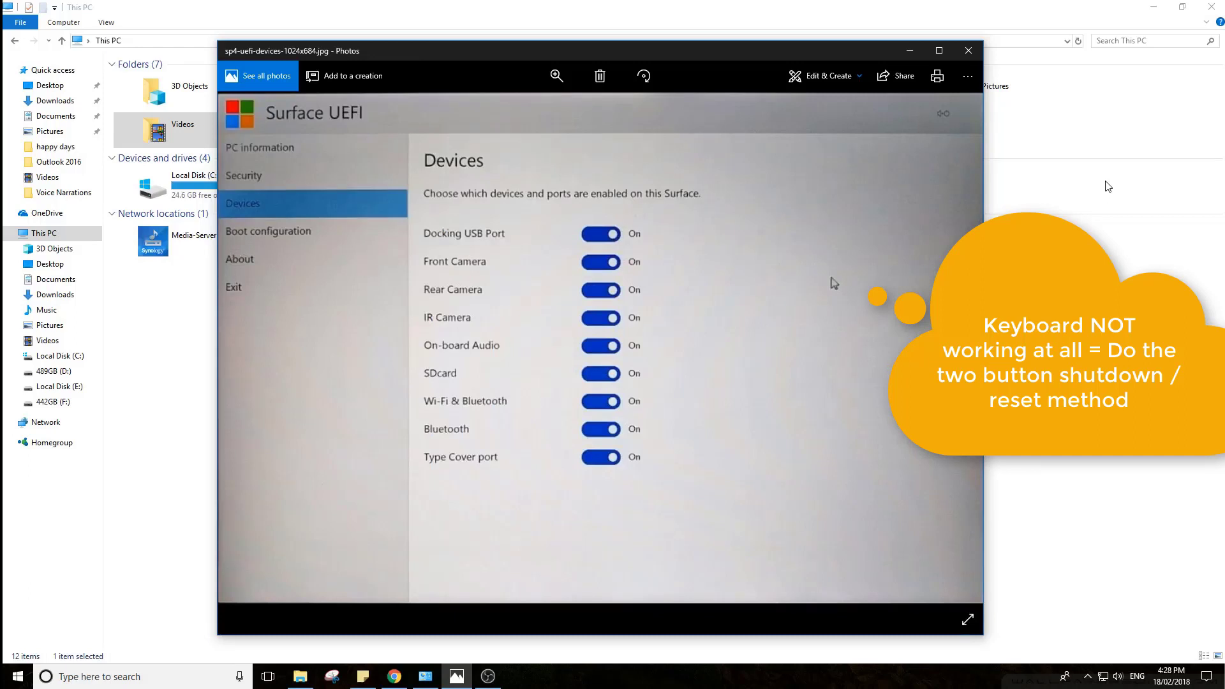
key("Right")
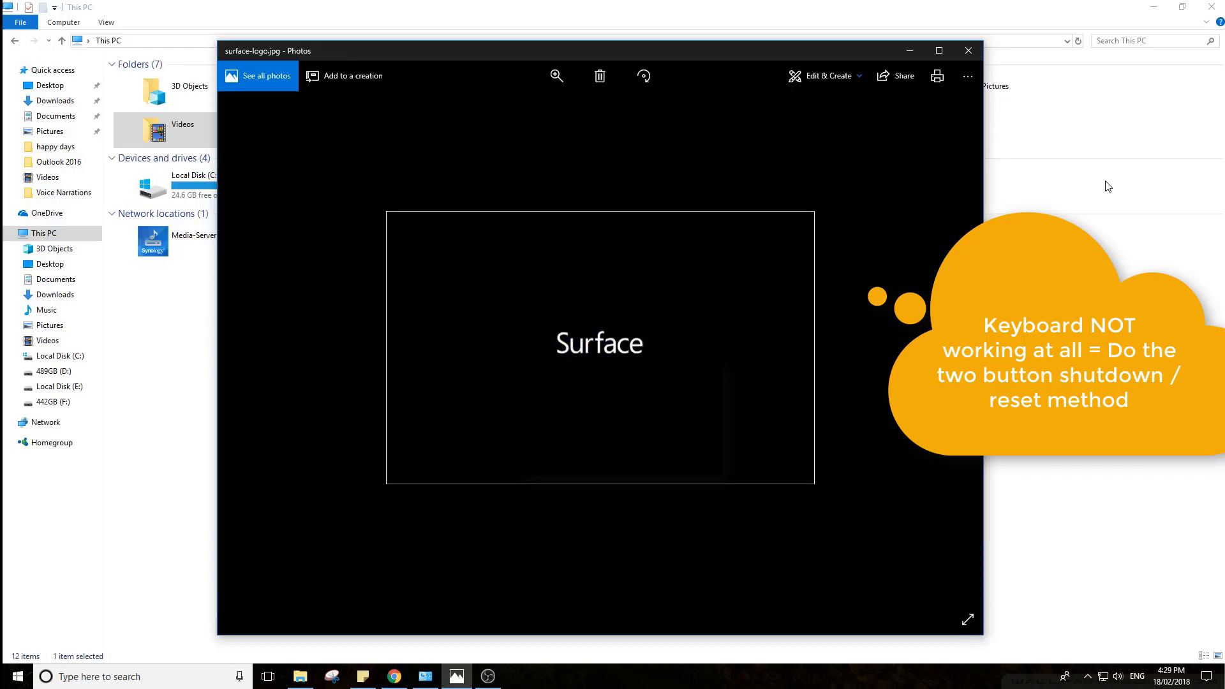
Flip between download2.jpg and download.jpg, ending on the Surface-with-keyboard photo
key("Right")
key("Right")
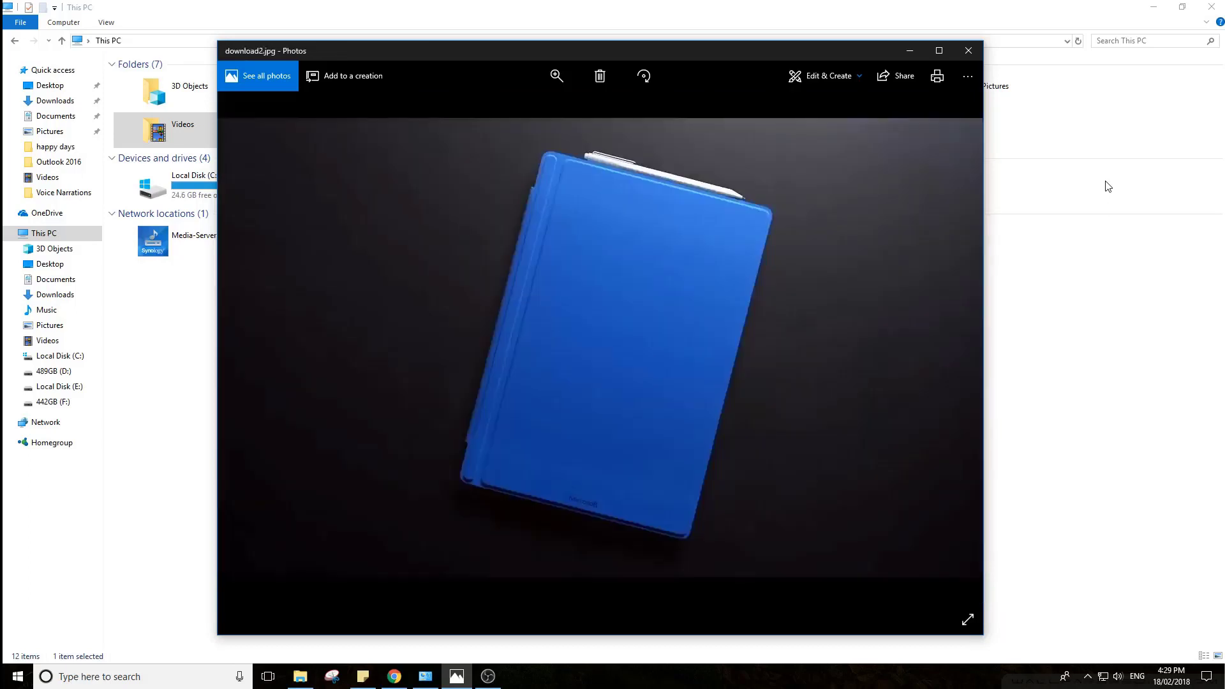
key("Right")
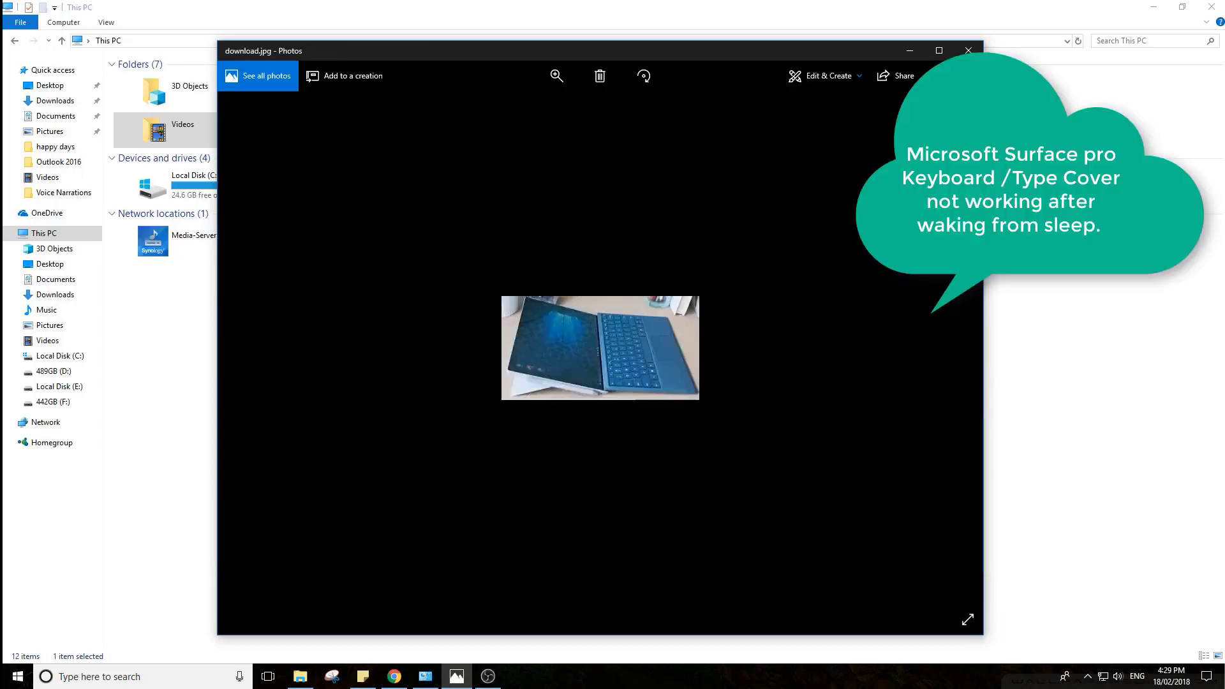
key("Left")
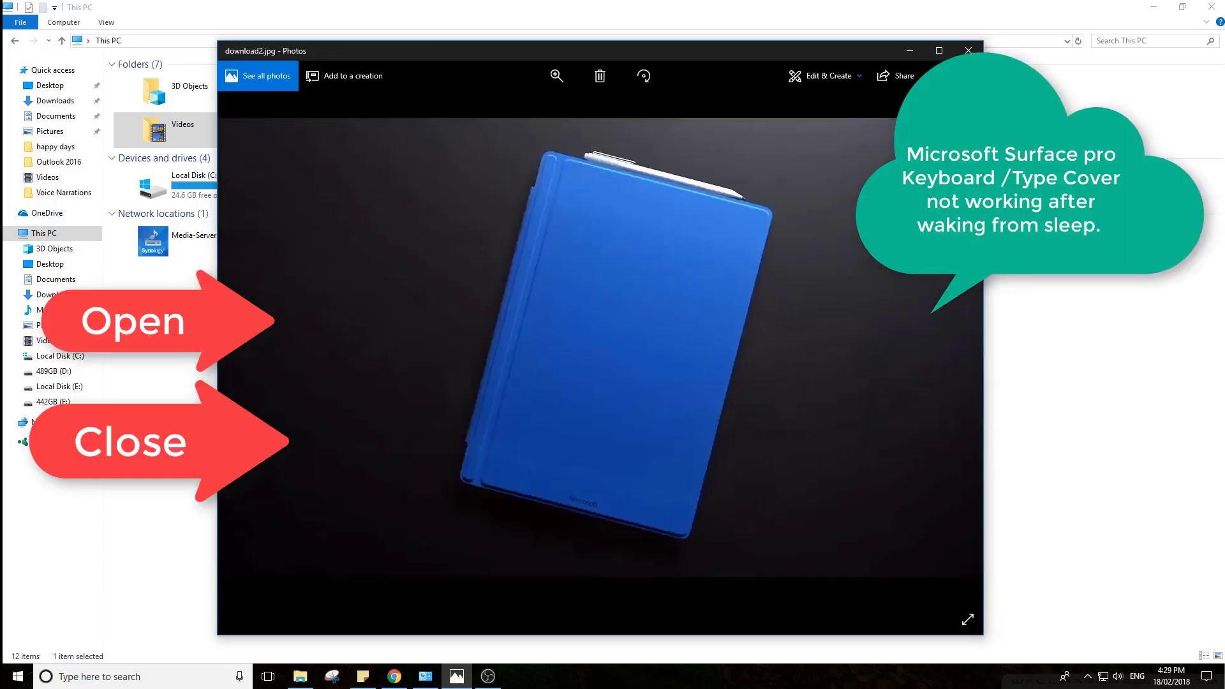
key("Right")
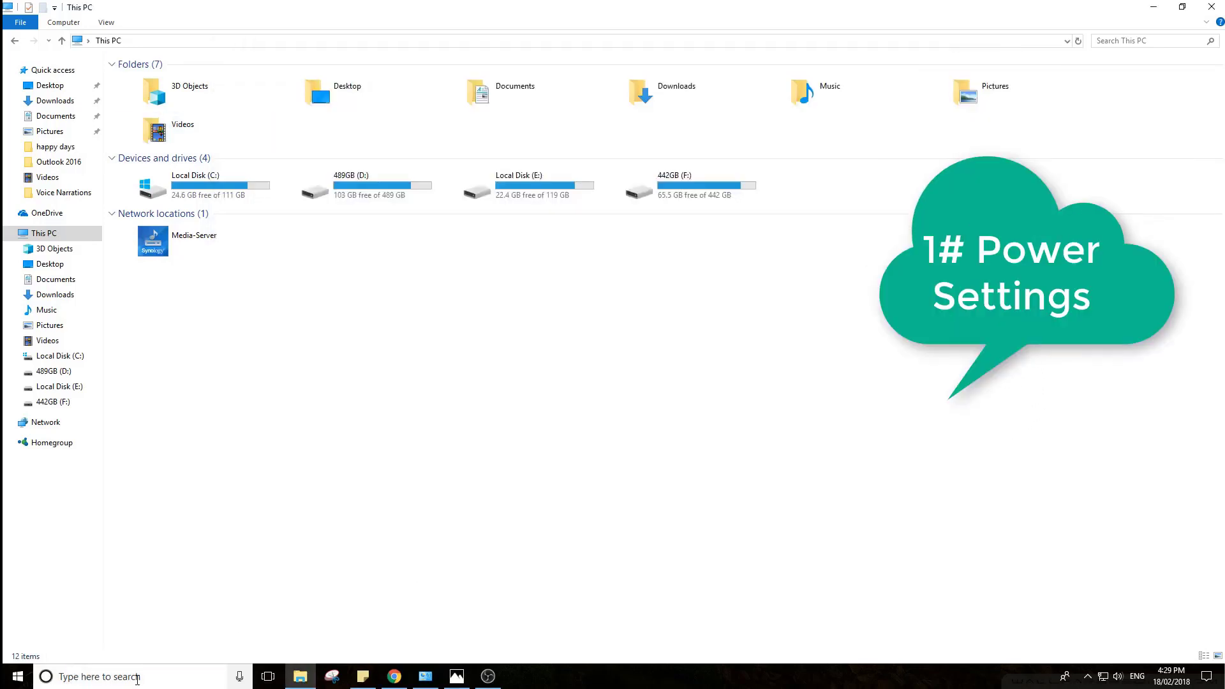
Open Control Panel from a taskbar search for 'control'
left_click(135, 677)
type("control")
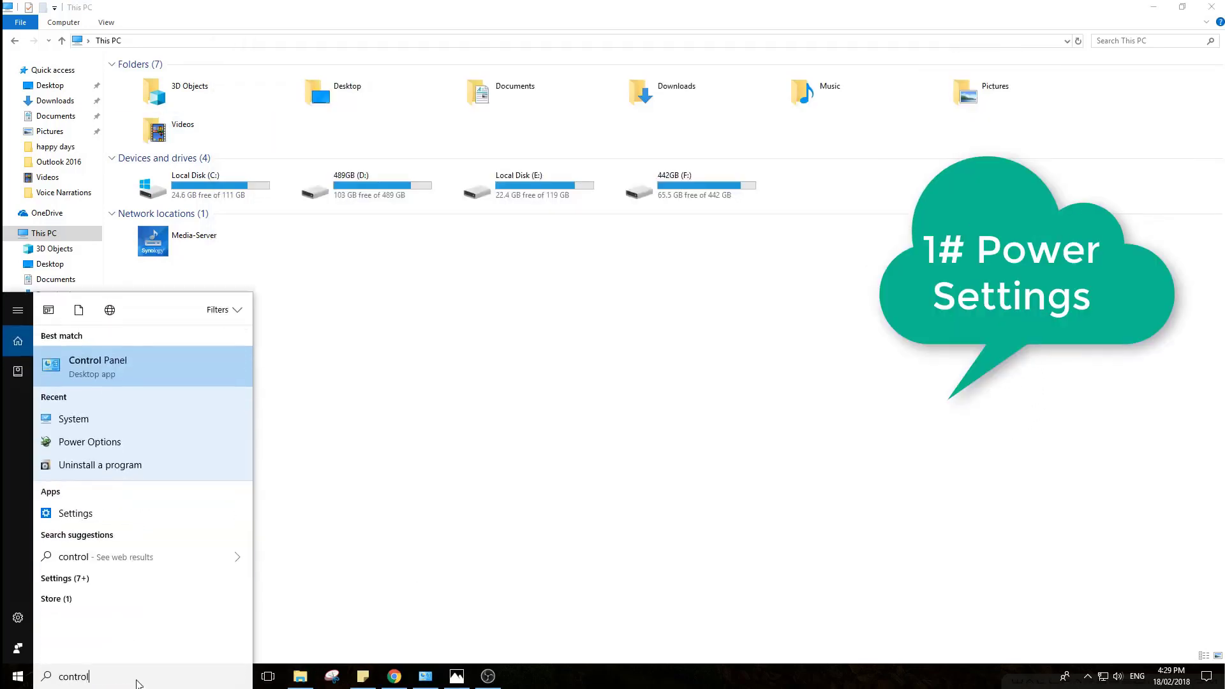
left_click(121, 372)
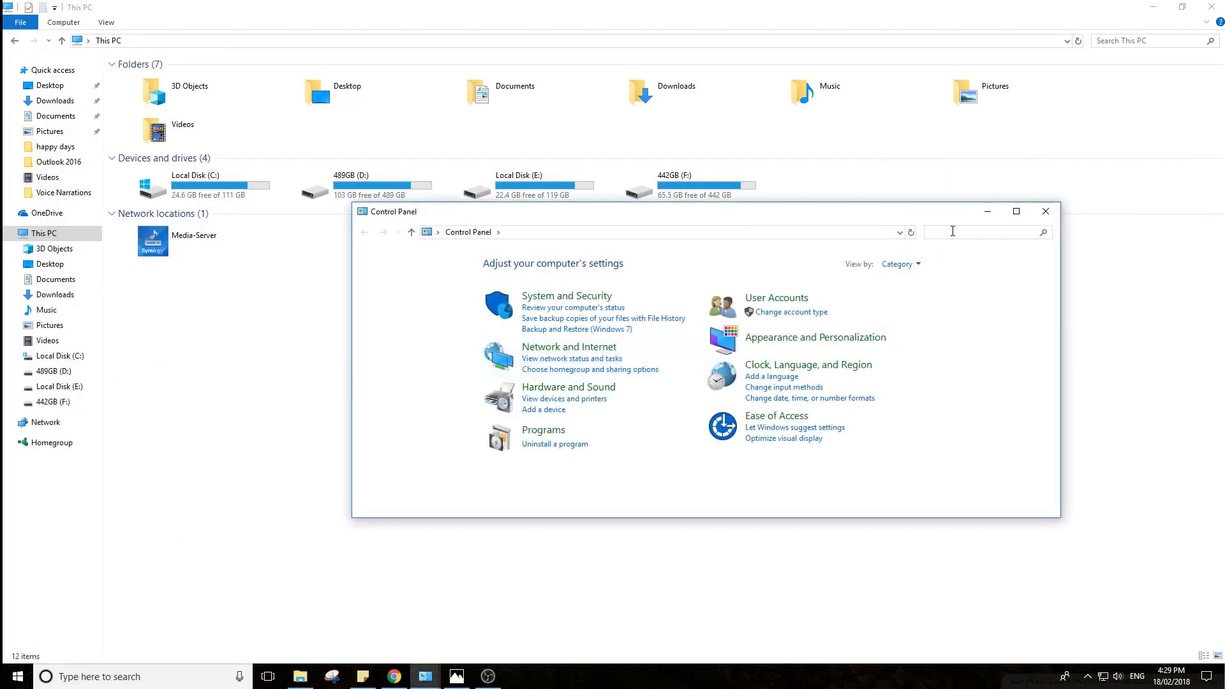
Search Control Panel for 'power options' and move the window up and left
type("contrll")
key("BackSpace")
key("BackSpace")
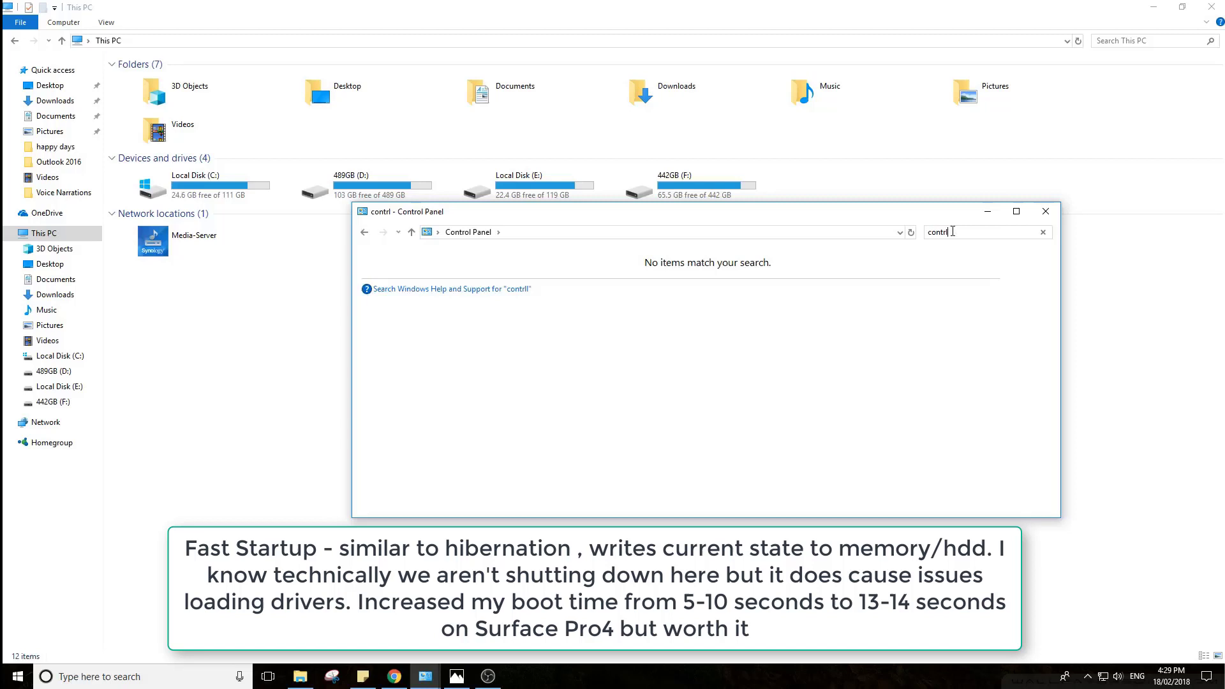
type("ol")
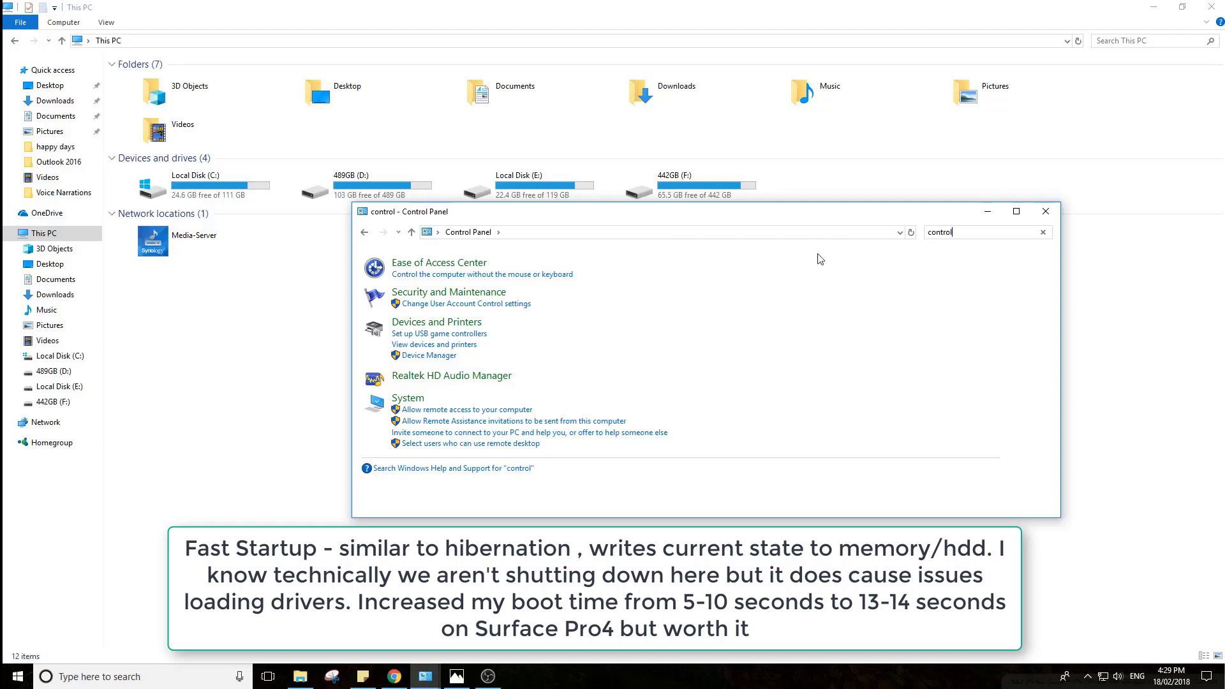
left_click_drag(975, 233, 864, 239)
type("power options")
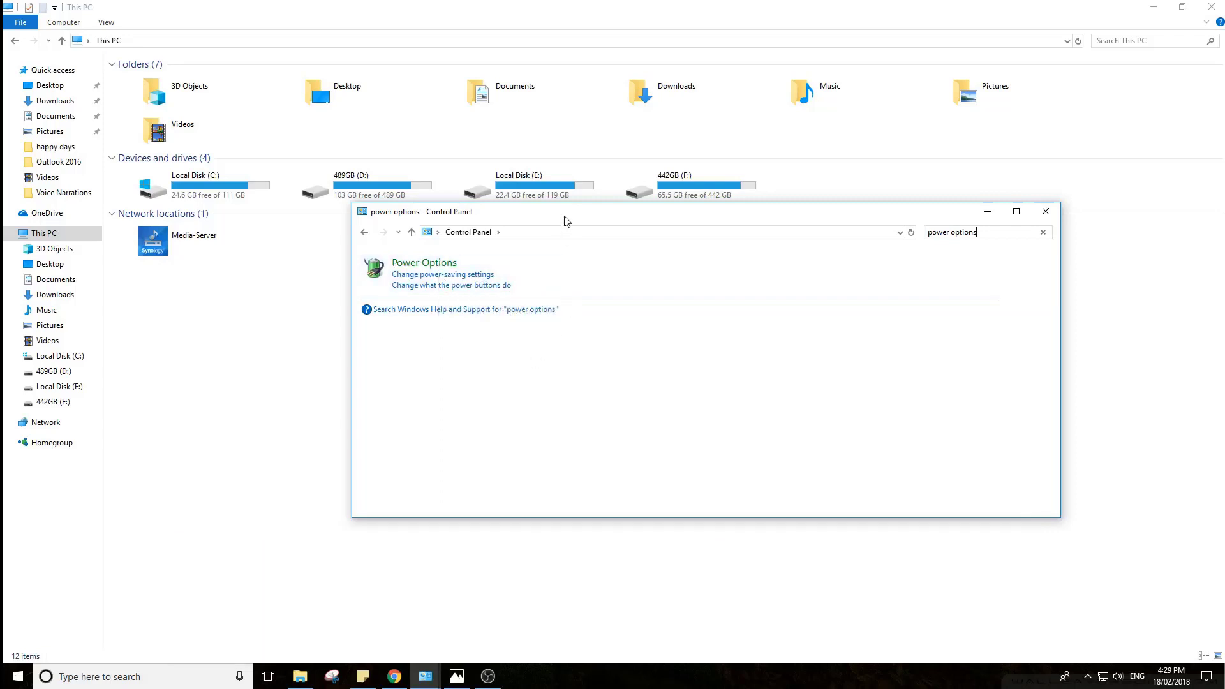
left_click_drag(565, 218, 508, 178)
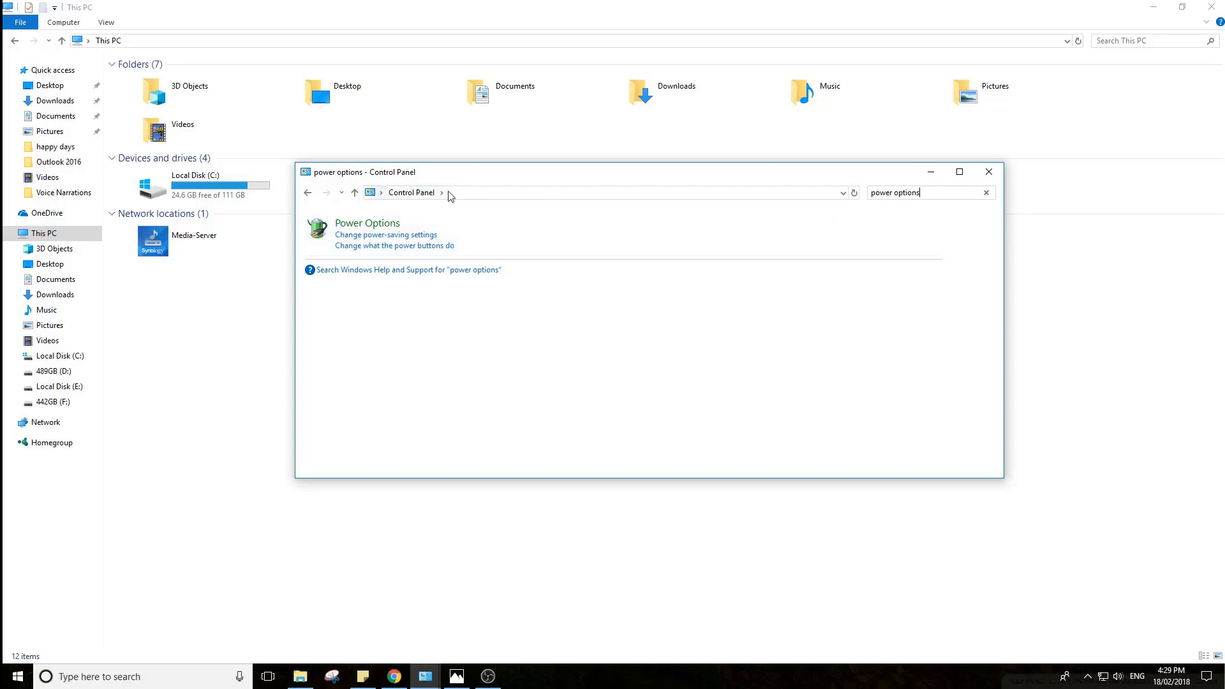
Open Power Options' power-button settings, unlock the unavailable shutdown options including fast startup, then close
left_click(367, 224)
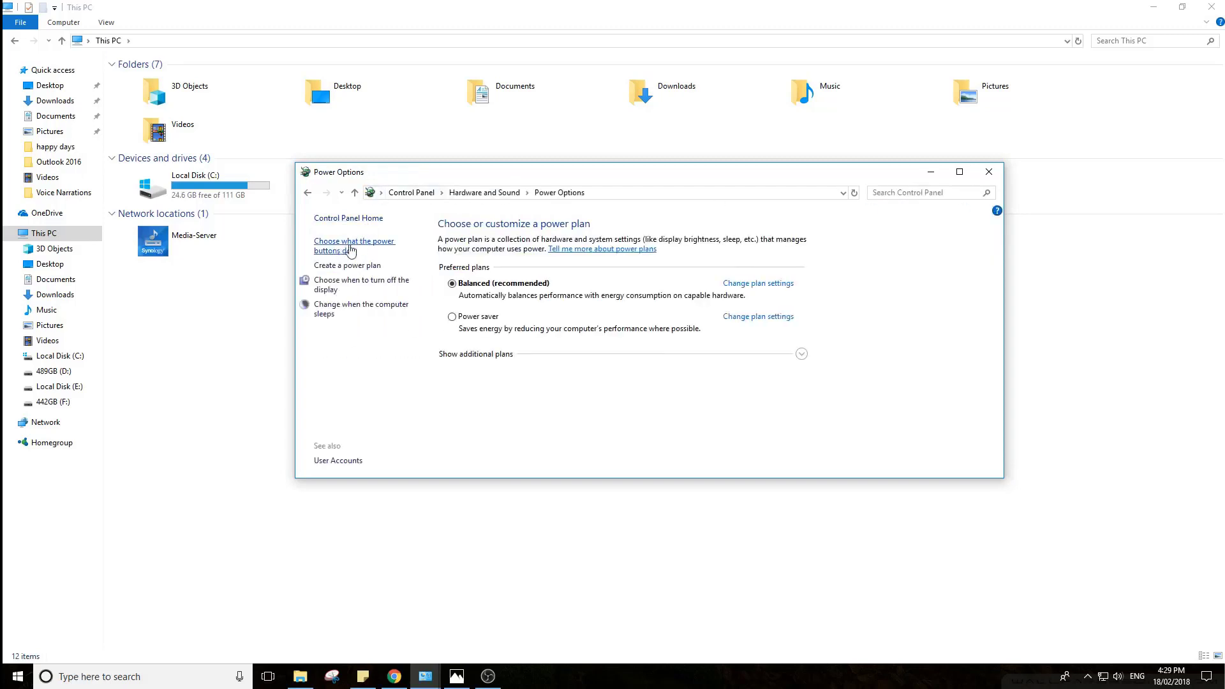
left_click(352, 249)
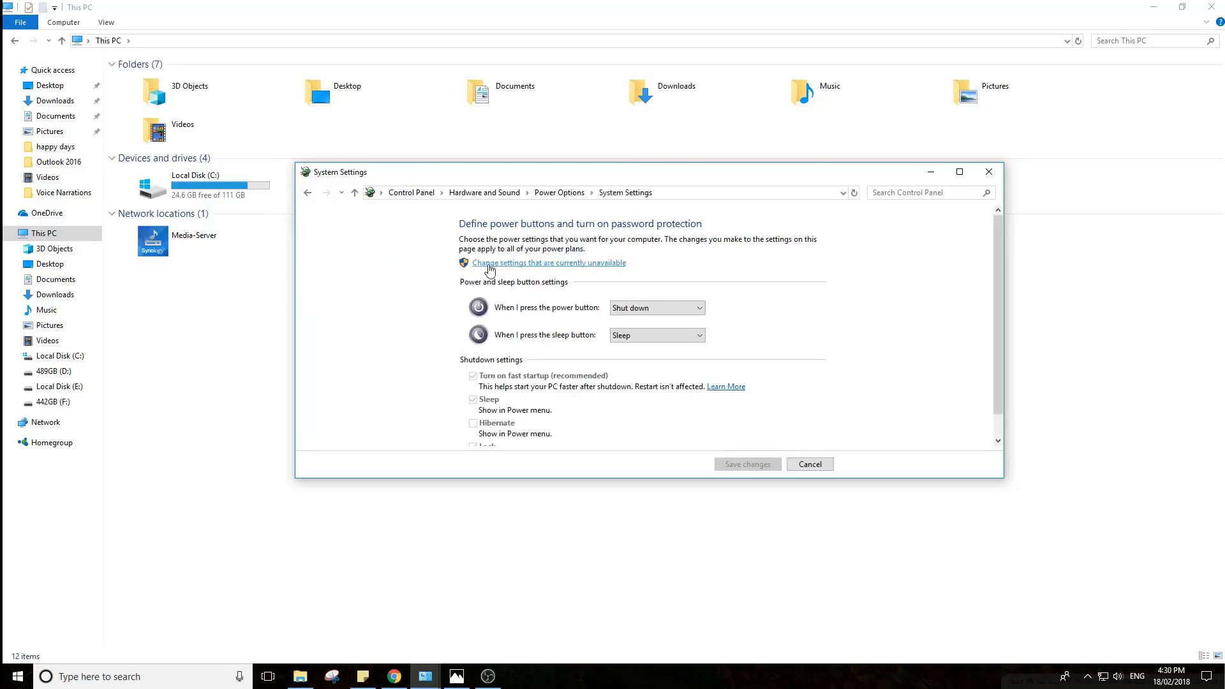
left_click(608, 271)
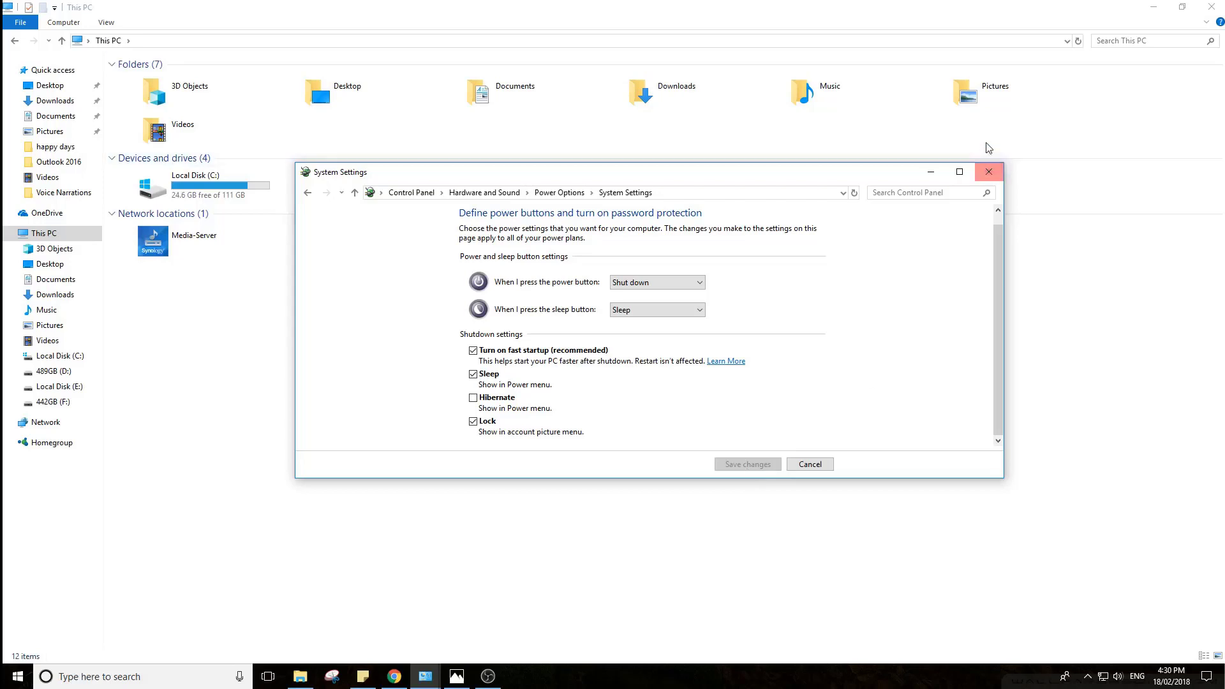
left_click(990, 176)
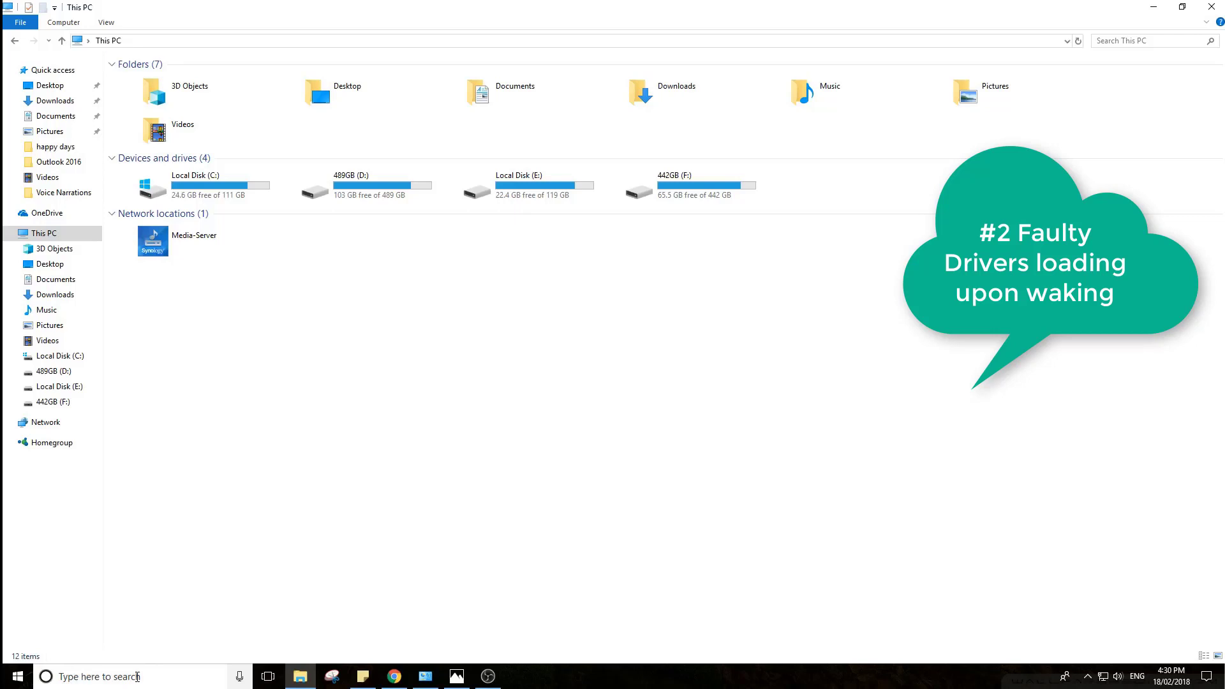
Open Device Manager from This PC's Properties, then enlarge and reposition its window
left_click(137, 676)
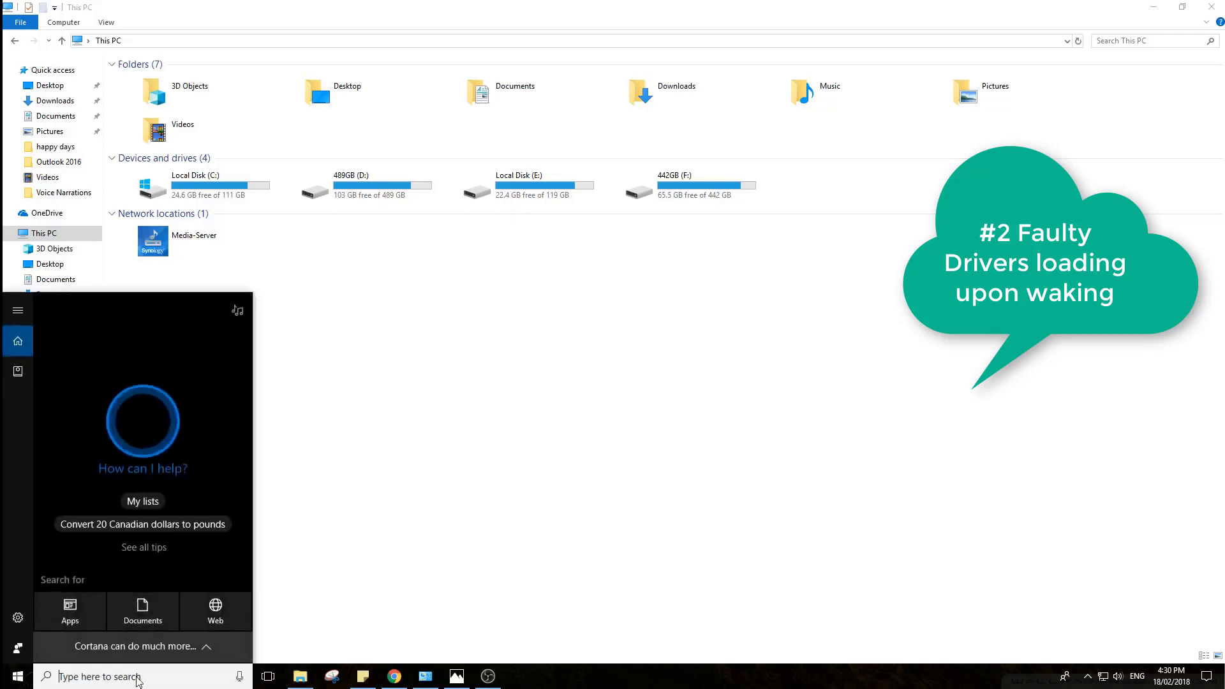
left_click(386, 467)
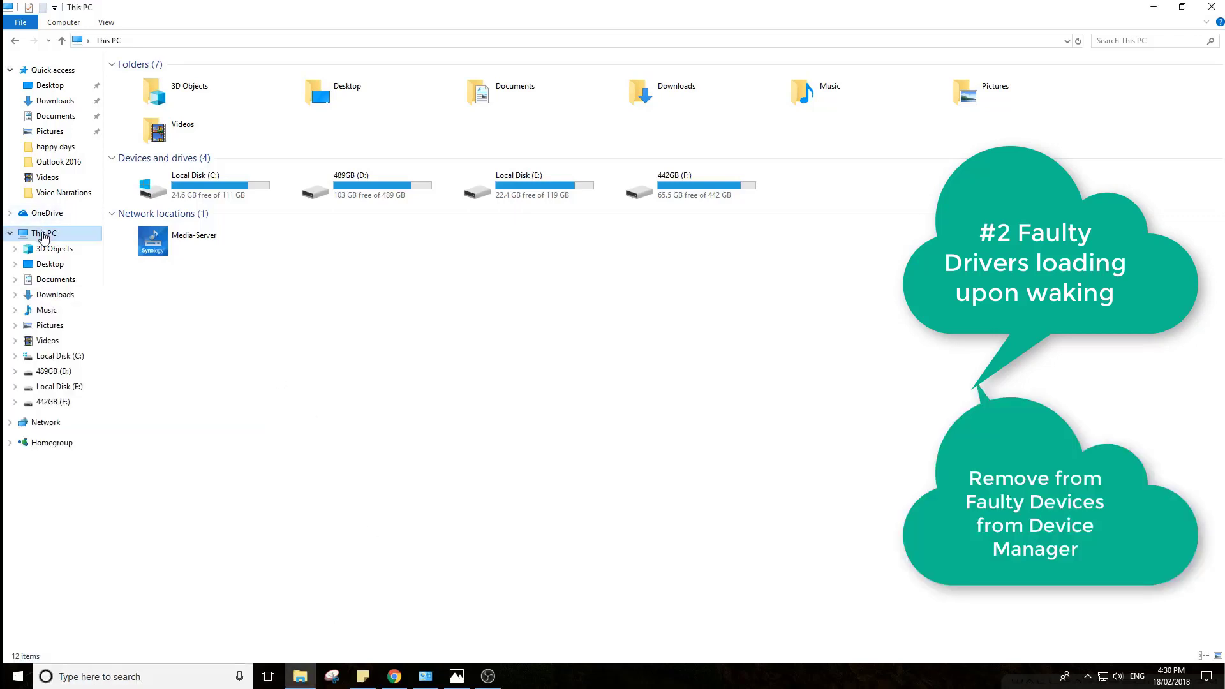
right_click(44, 236)
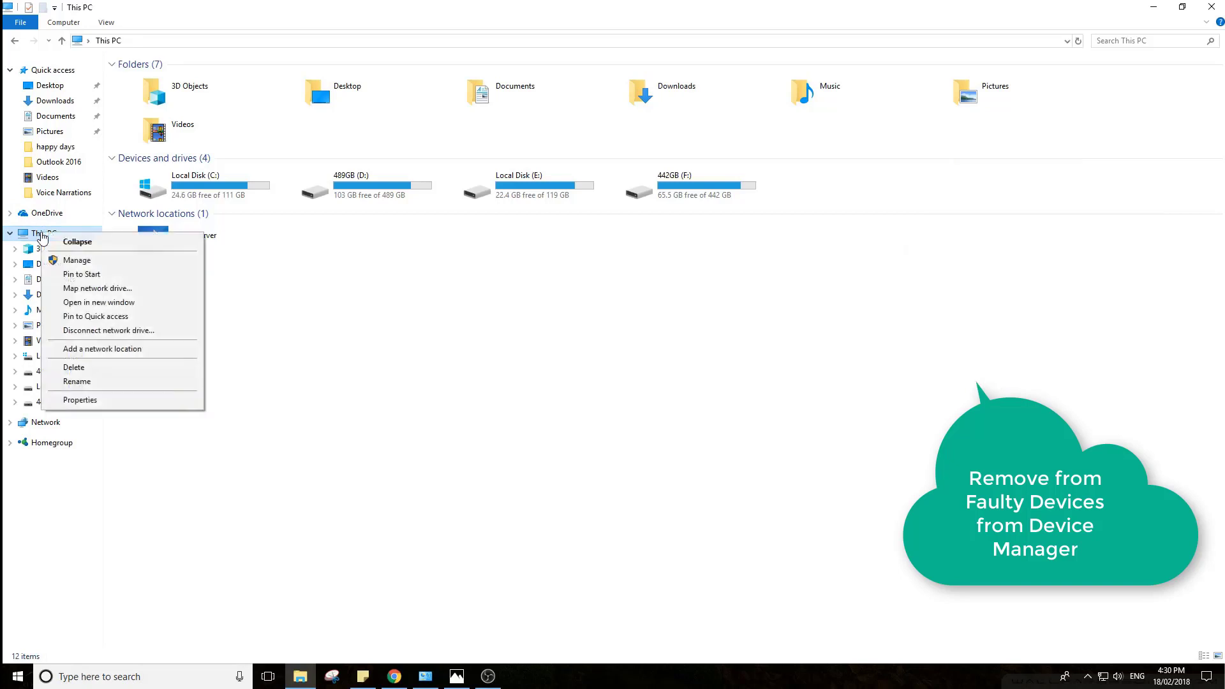
left_click(154, 402)
left_click(390, 264)
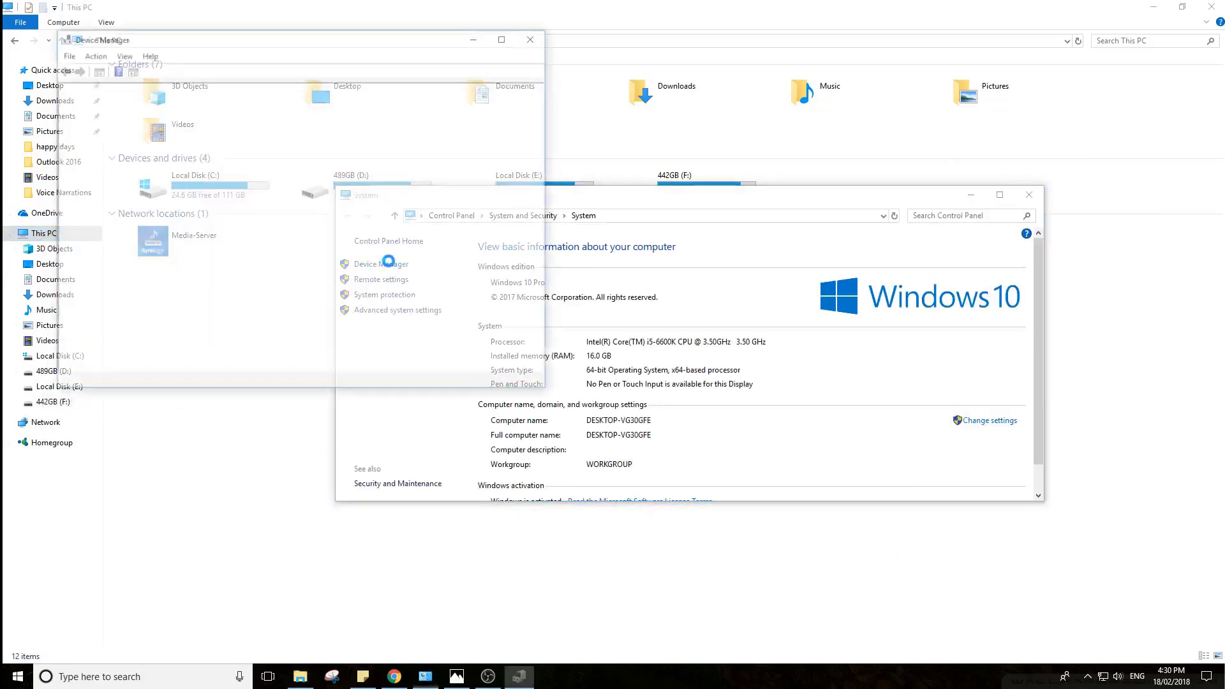
left_click_drag(542, 389, 735, 527)
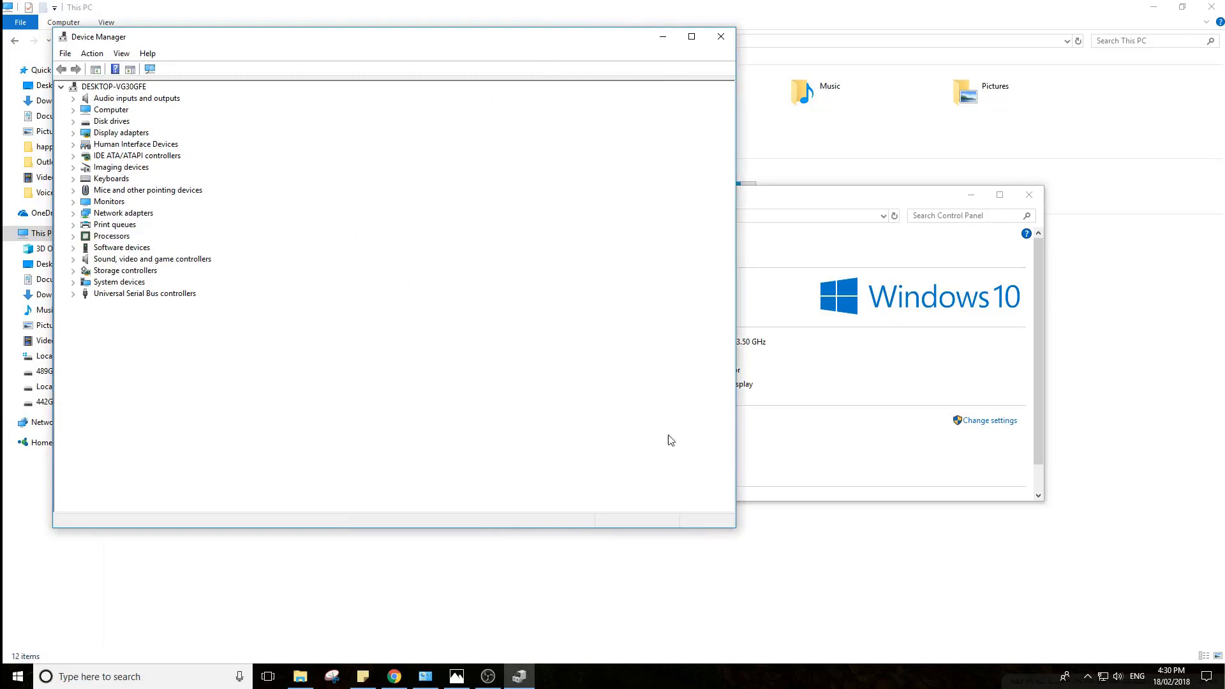
left_click_drag(319, 46, 525, 60)
Show hidden devices, expand Network adapters to inspect the RAS Async Adapter, then close Device Manager
left_click(328, 68)
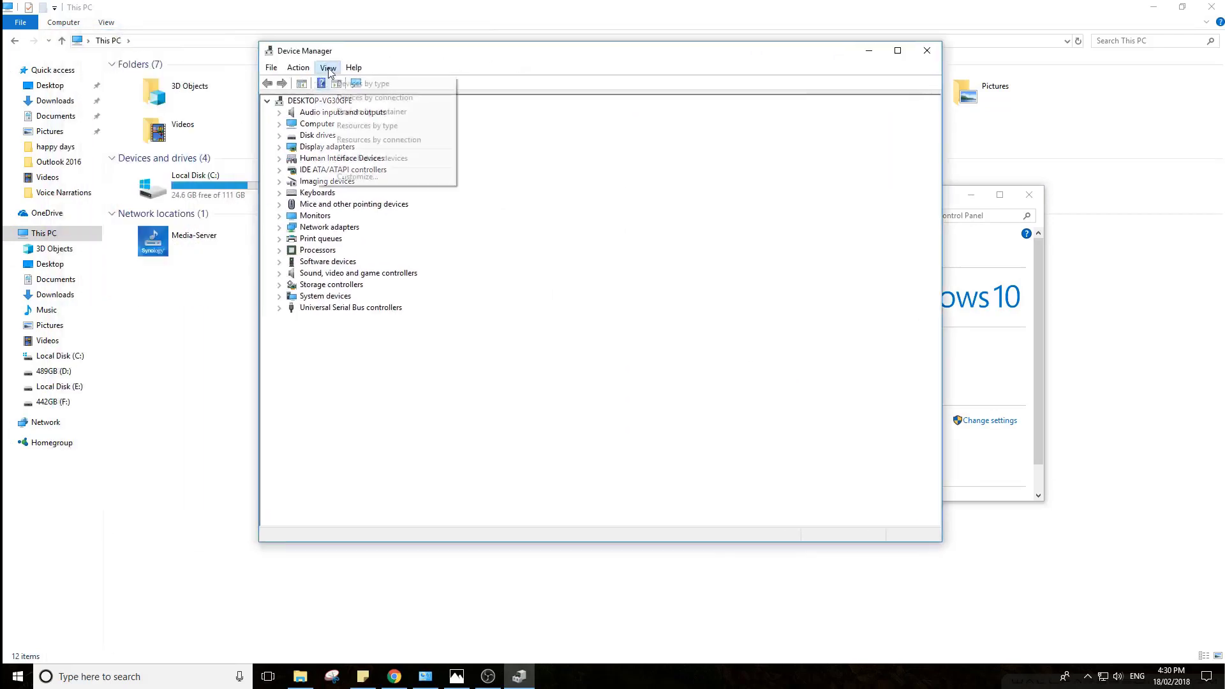
left_click(392, 159)
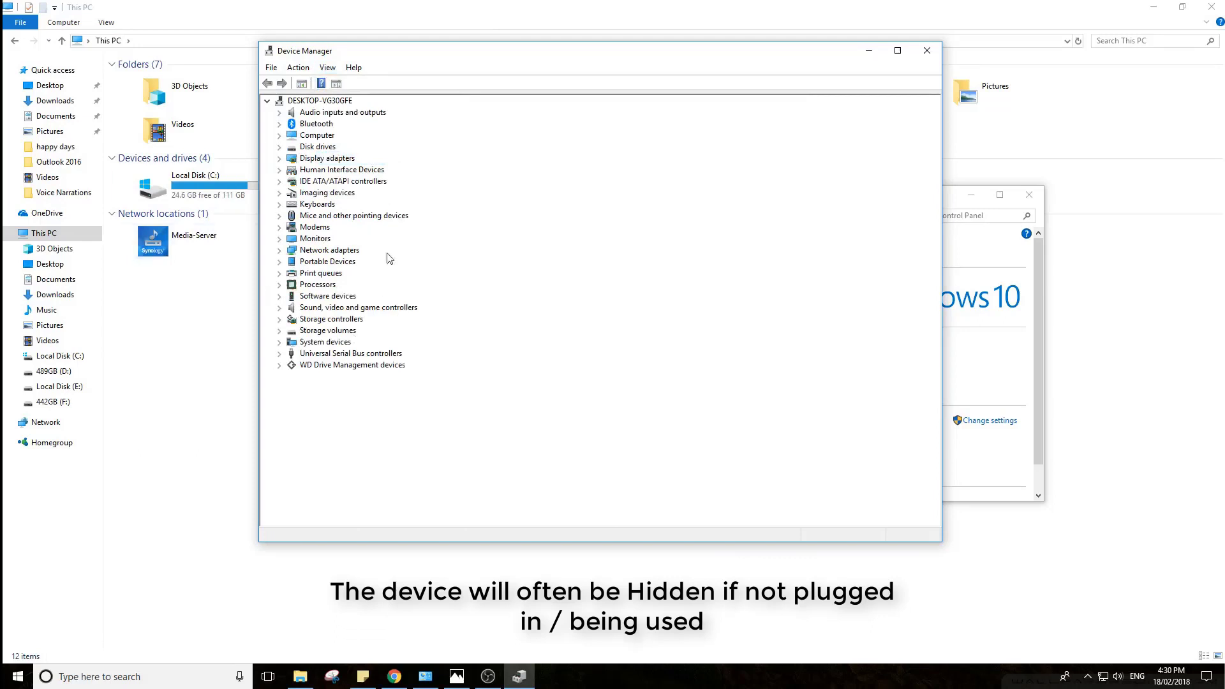
left_click(279, 250)
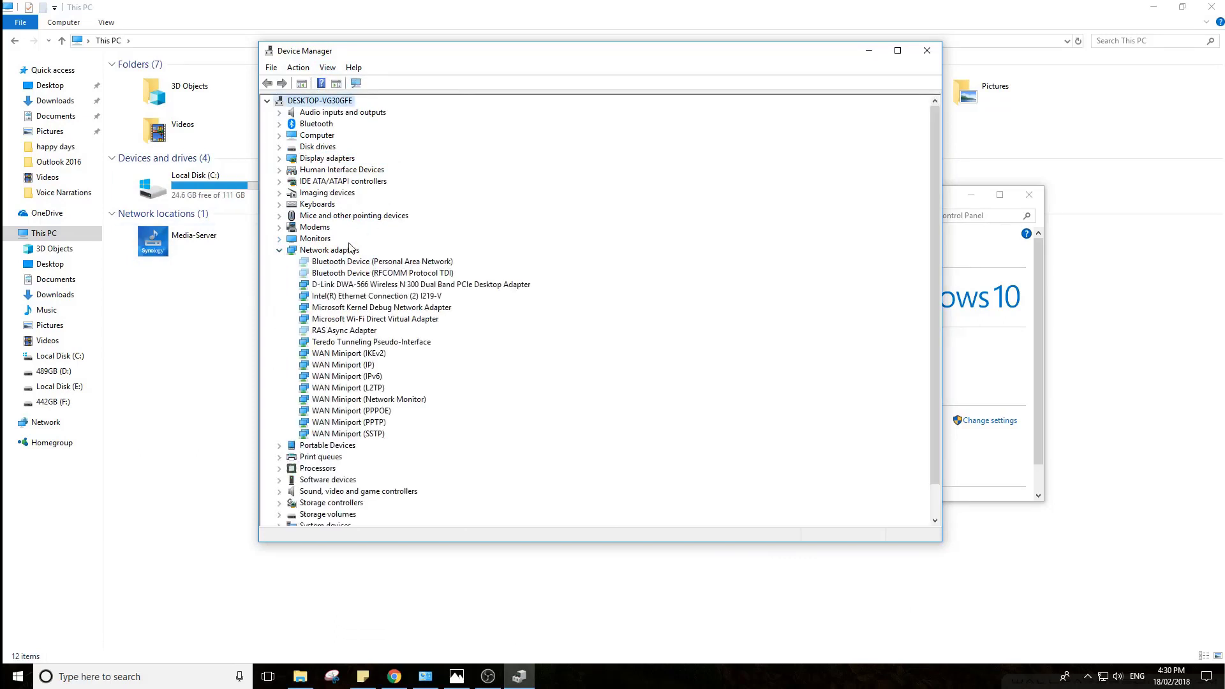
right_click(340, 331)
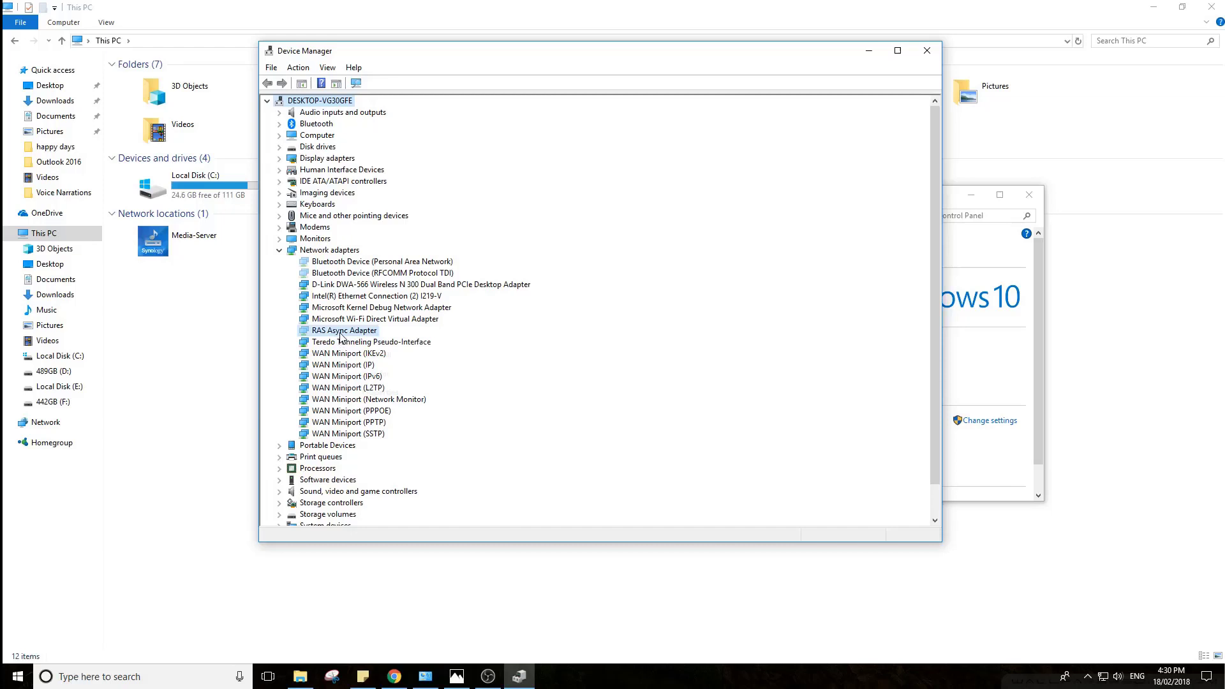
left_click(665, 353)
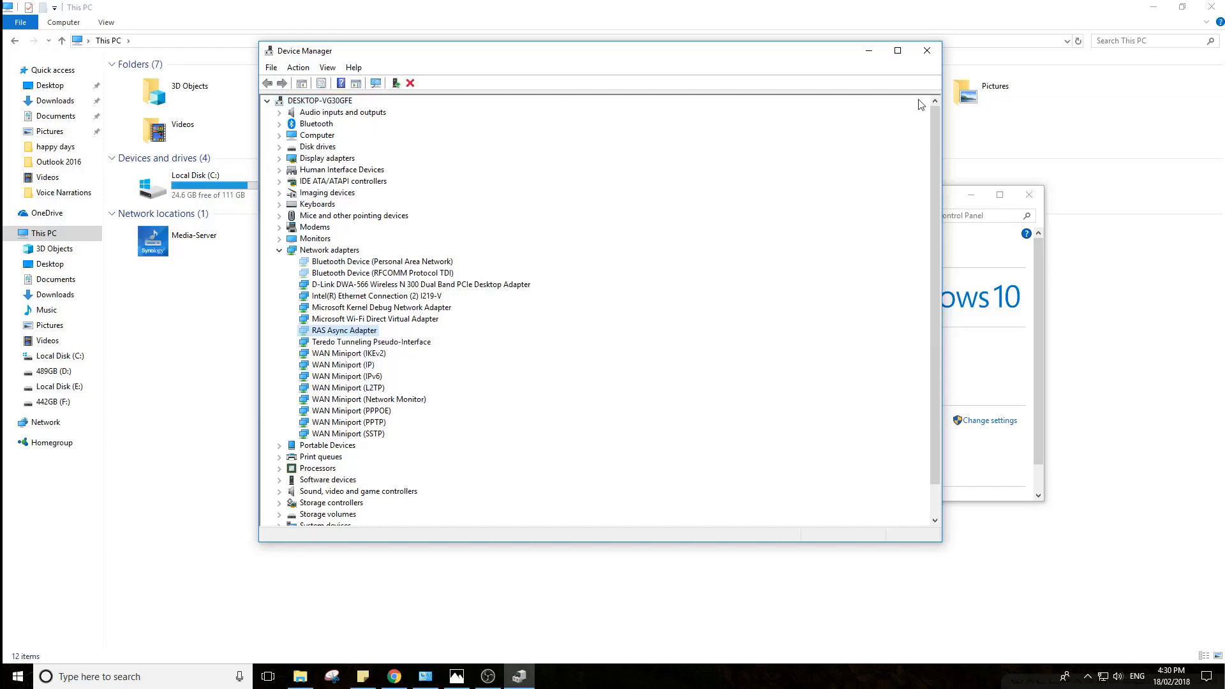
left_click(927, 51)
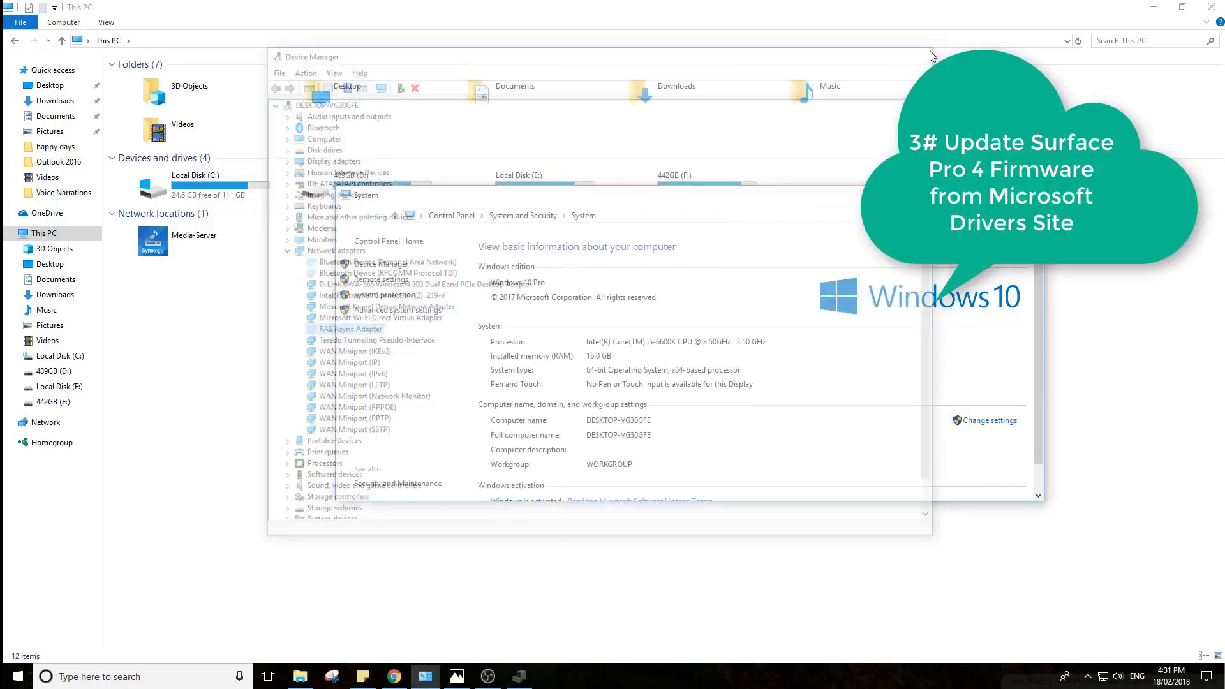
Open the 'Download Surface Pro 4 Drivers and Firmware from Official Microsoft' result in Chrome
left_click(395, 677)
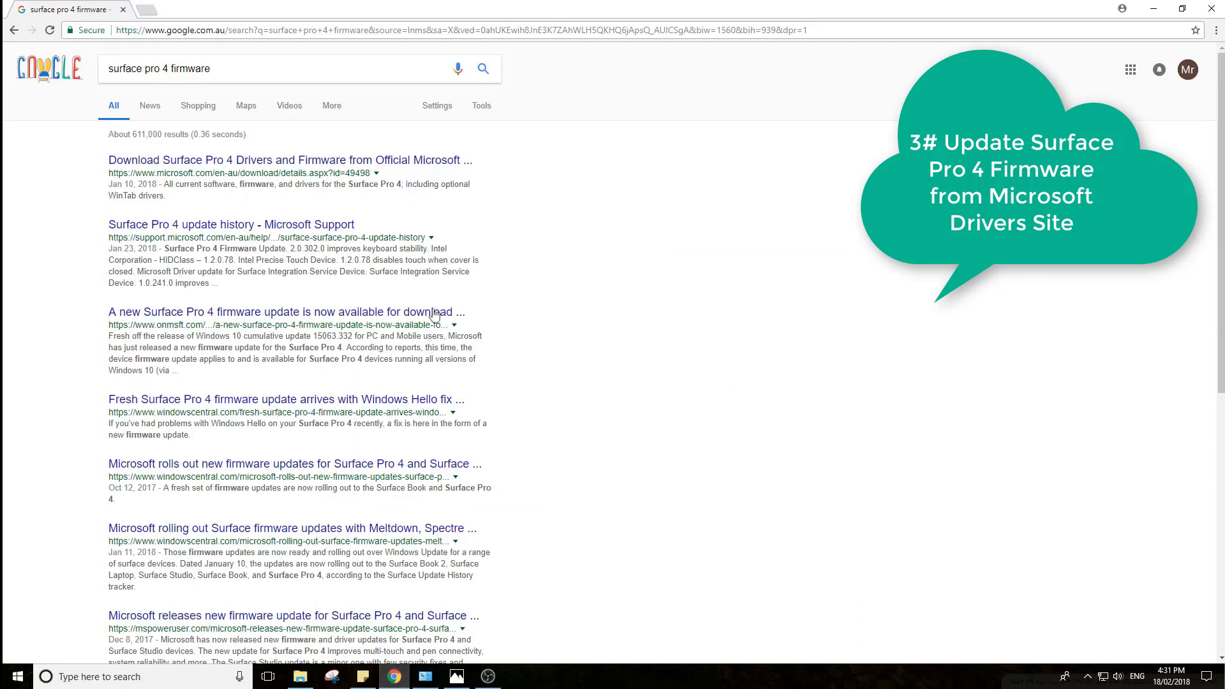
left_click_drag(249, 68, 99, 76)
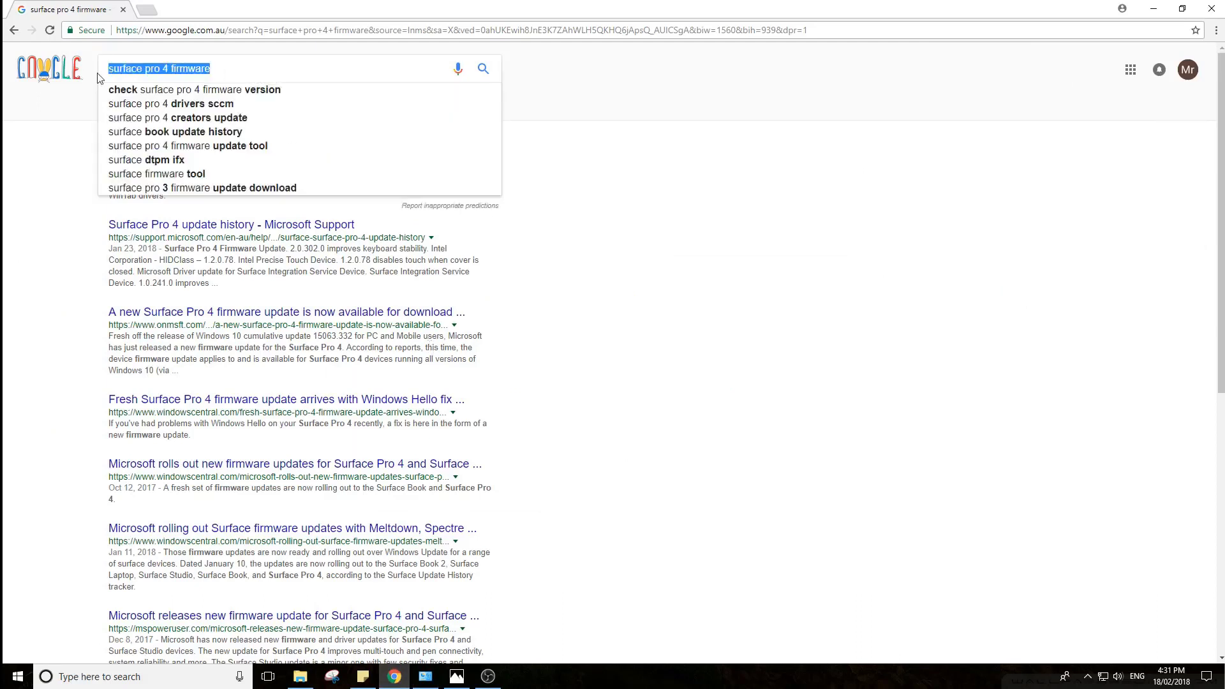
left_click(244, 67)
left_click_drag(244, 67, 114, 68)
left_click(801, 243)
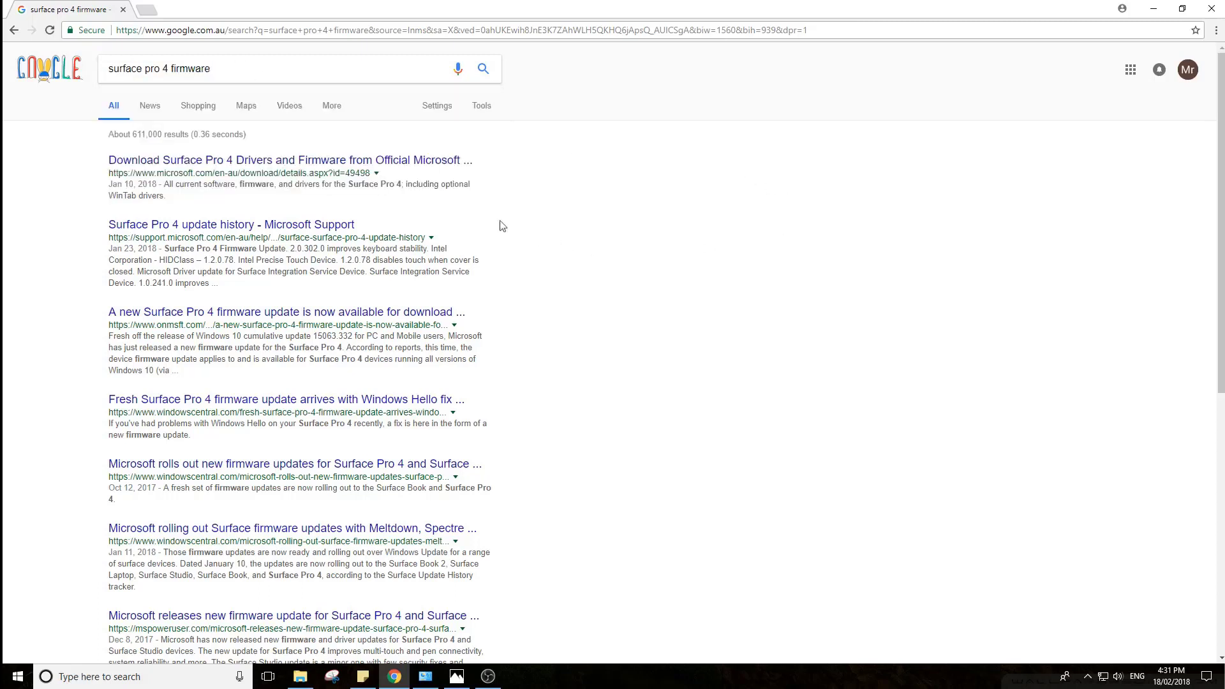
left_click(191, 163)
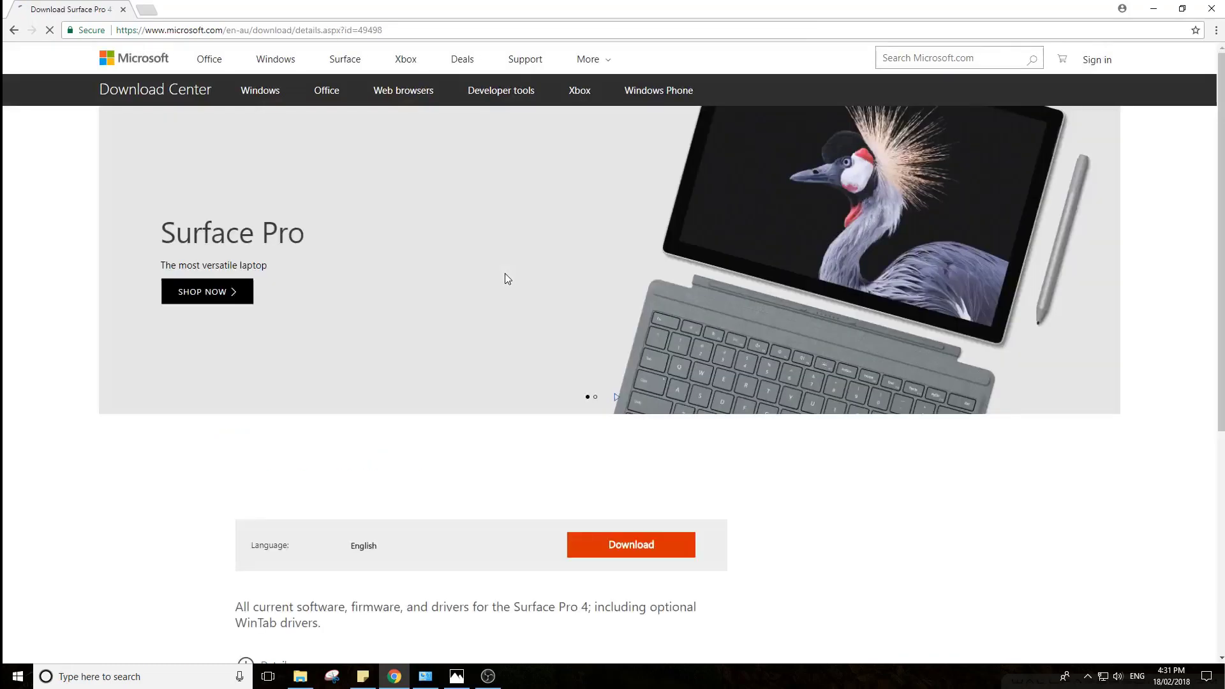
scroll(527, 338, "down", 5)
Bring up the firmware file list and highlight the 16299 build numbers in the file names
left_click(625, 185)
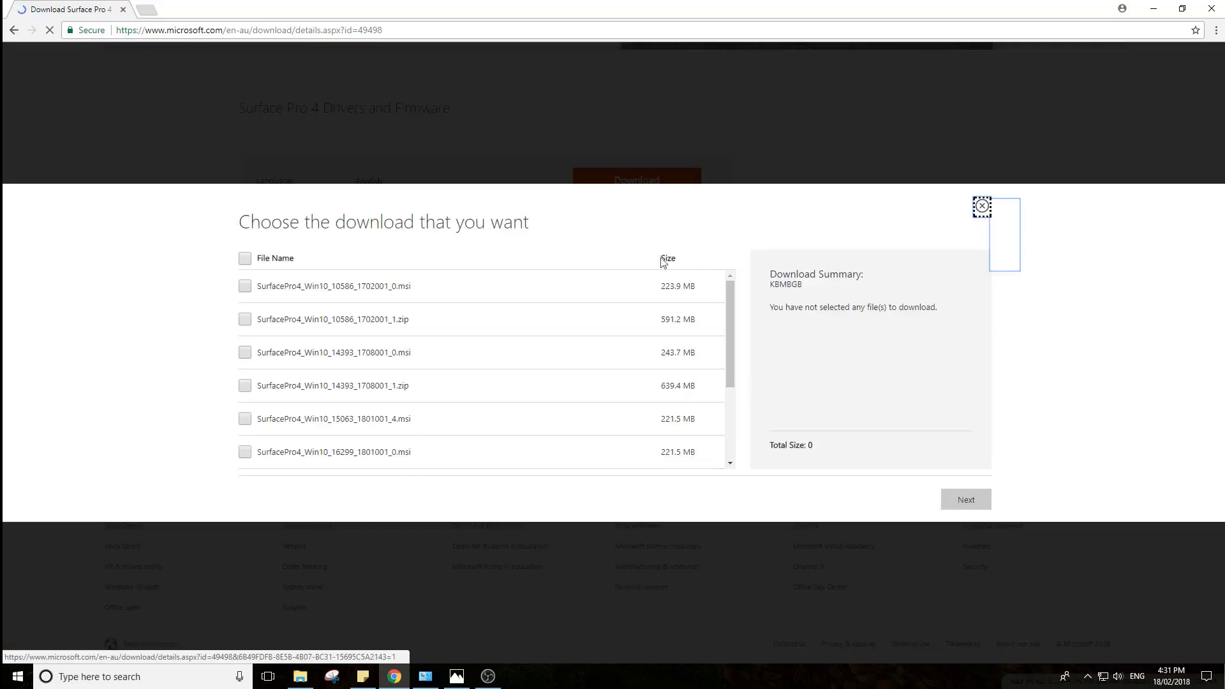
left_click_drag(728, 296, 725, 271)
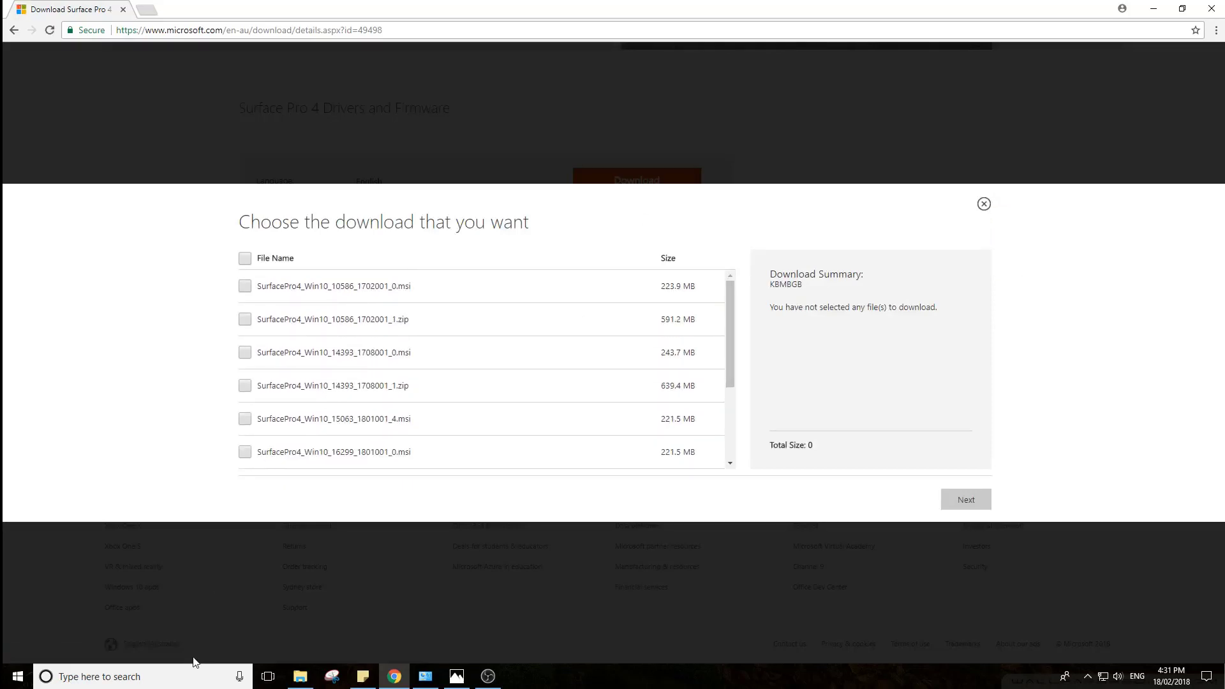
left_click_drag(331, 320, 356, 355)
left_click_drag(332, 452, 354, 453)
Run winver to confirm Windows build 16299, then close About Windows
left_click(147, 683)
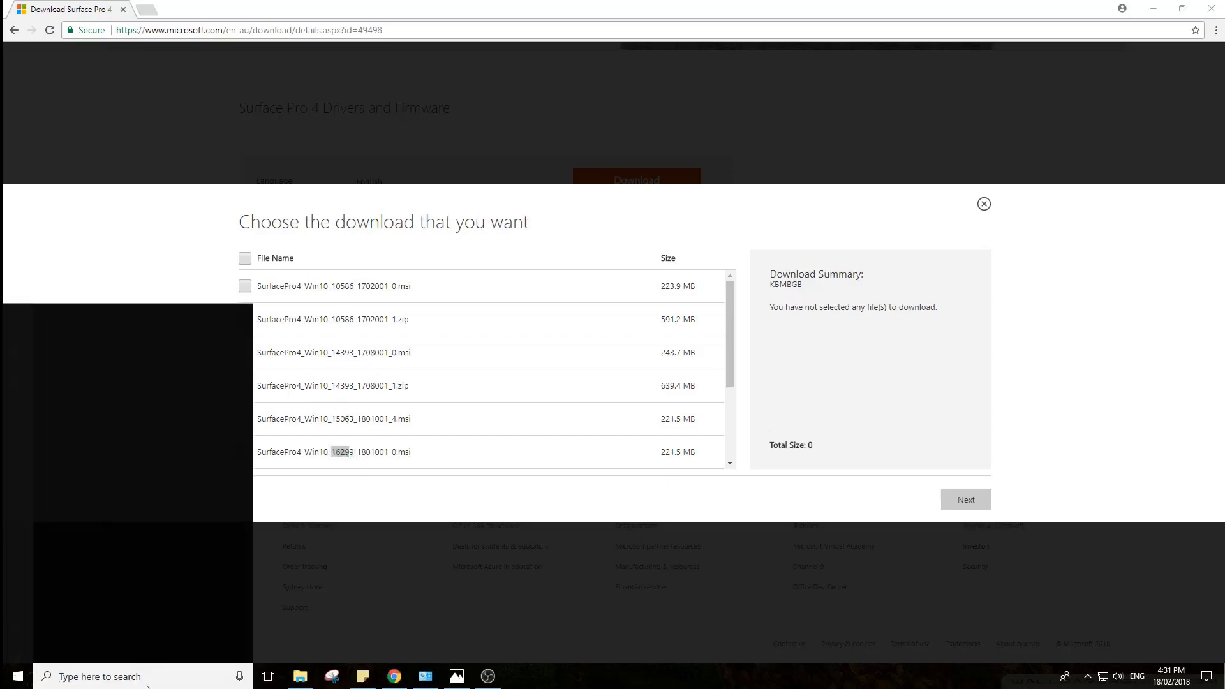
type("winver")
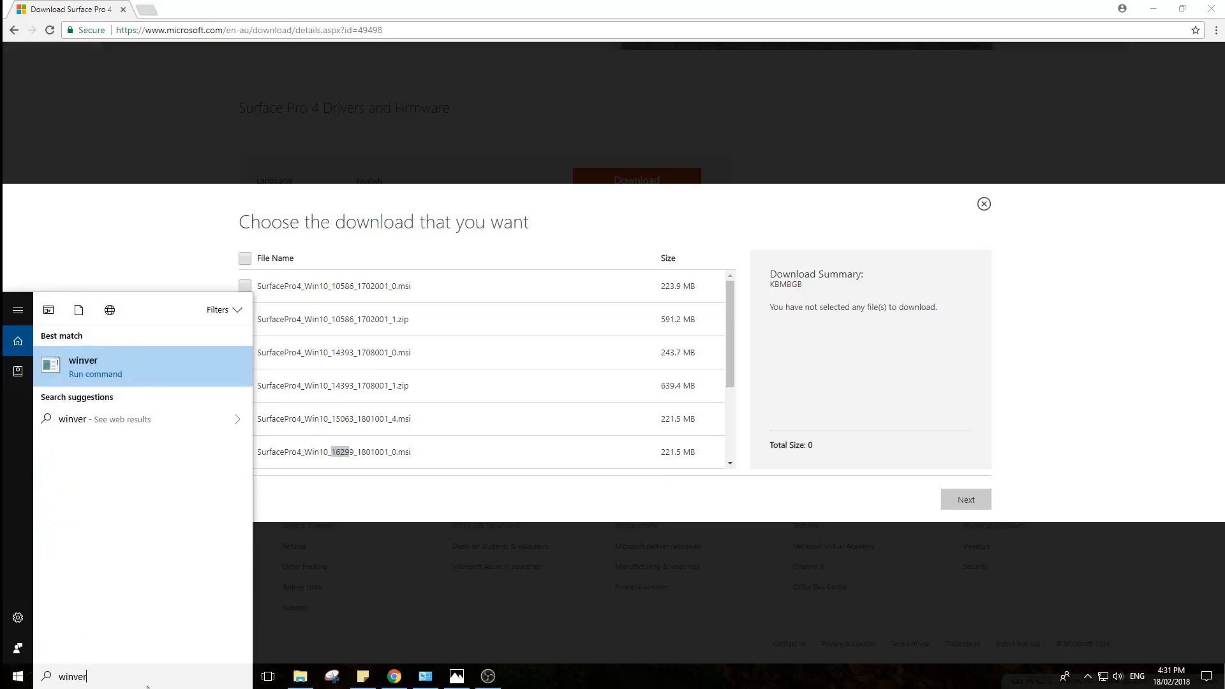
key("Return")
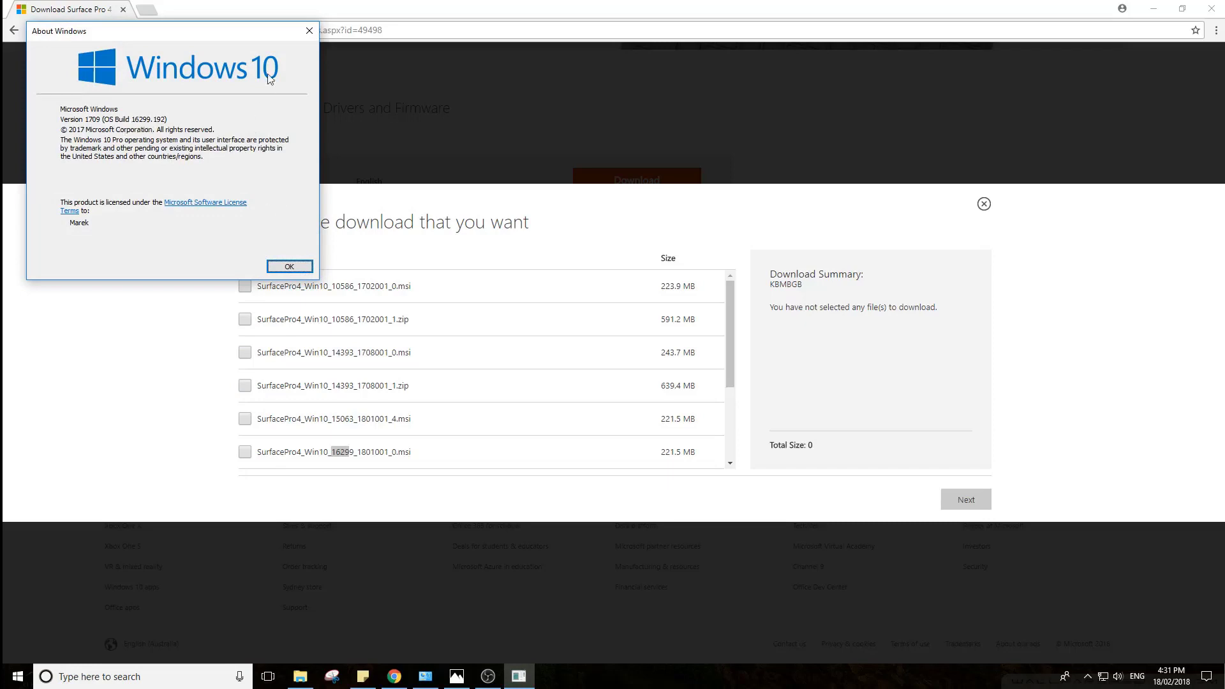
left_click(309, 31)
Tick only SurfacePro4_Win10_16299_1801001_0.msi, unticking 1701001_0.msi, for a 221.5 MB download
scroll(399, 436, "down", 1)
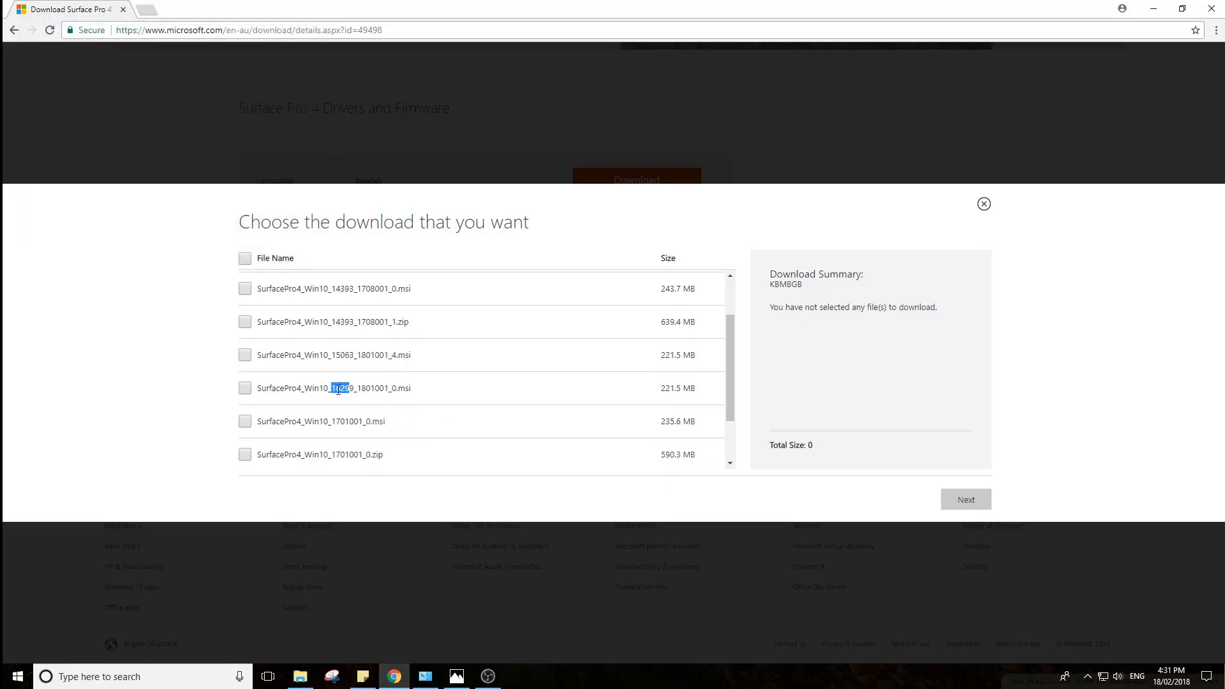
left_click_drag(331, 388, 351, 388)
left_click(248, 439)
left_click(245, 423)
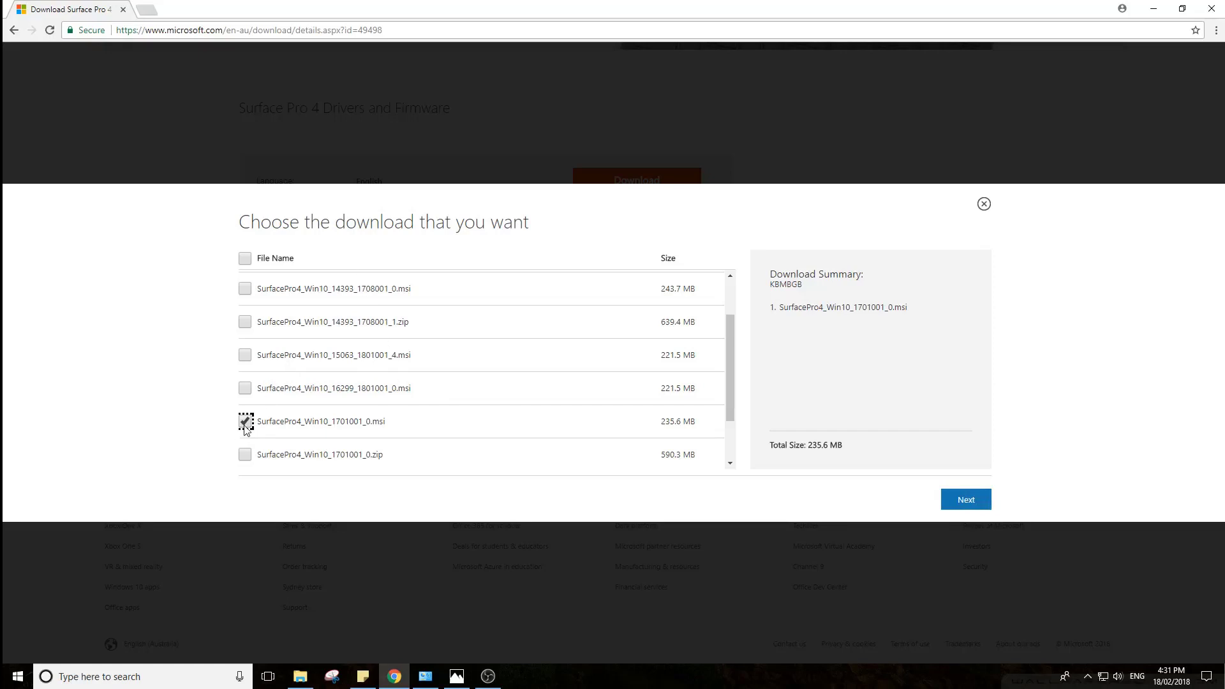
left_click(247, 424)
left_click(245, 389)
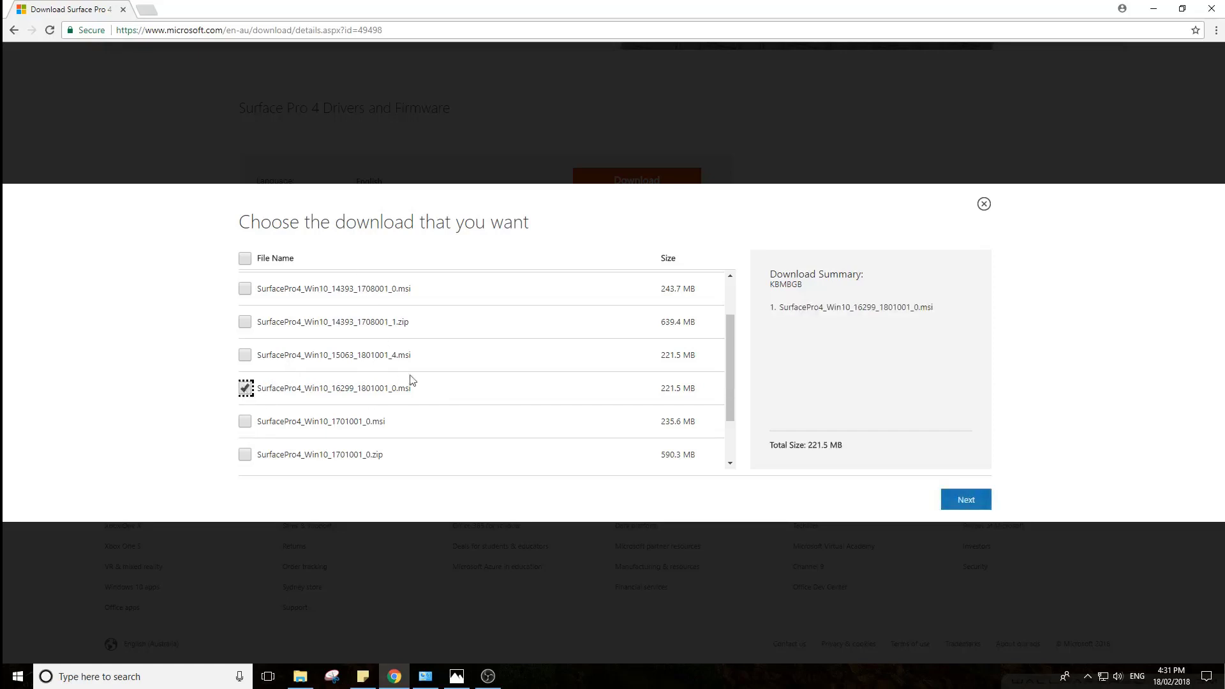